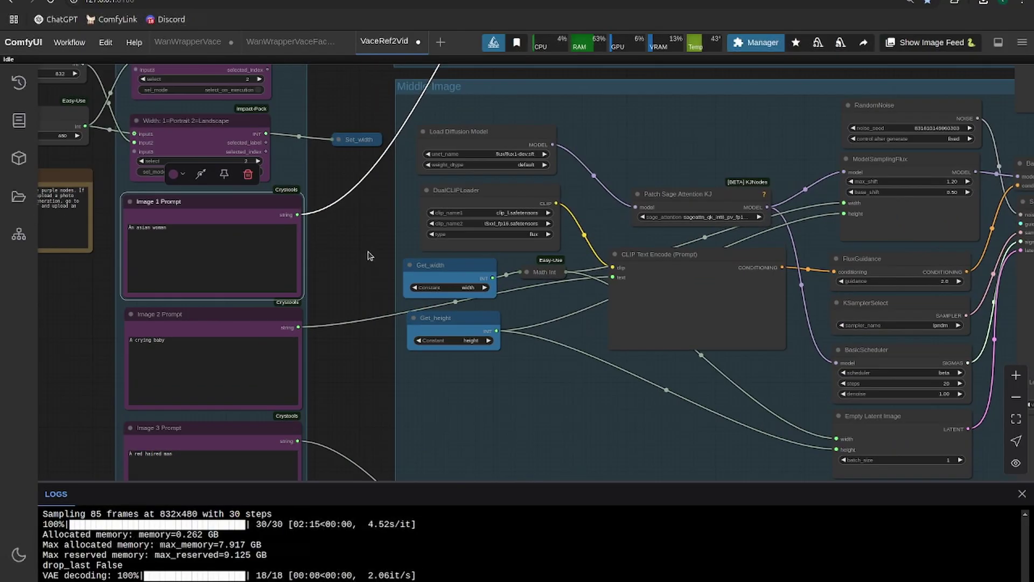
# - Try value 1 for the Height node's portrait/landscape selection and set it back to 2
pyautogui.moveTo(328, 173); pyautogui.dragTo(450, 325)
pyautogui.moveTo(436, 258); pyautogui.dragTo(590, 270)
pyautogui.scroll(2, 591, 269)
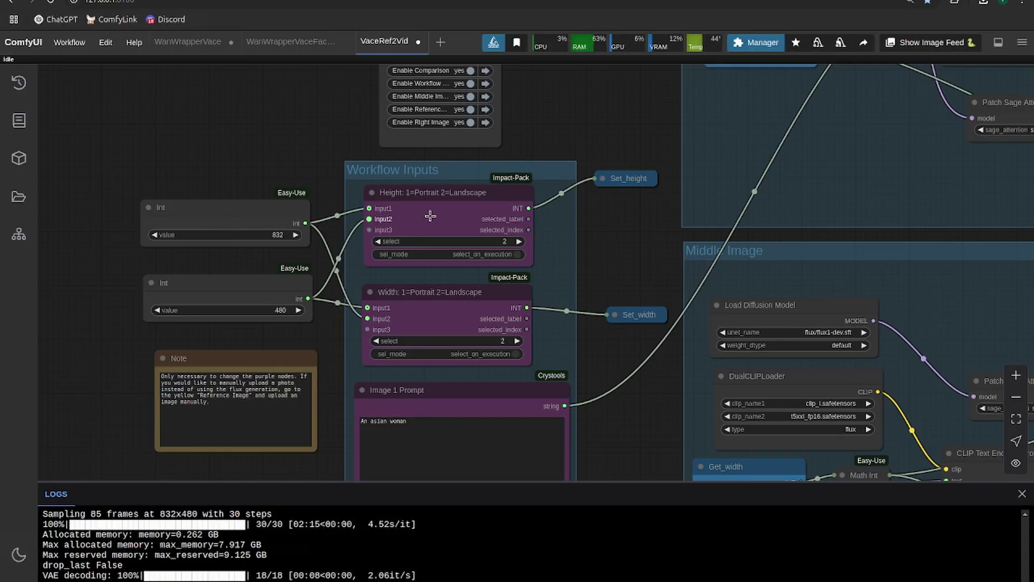
pyautogui.click(494, 244)
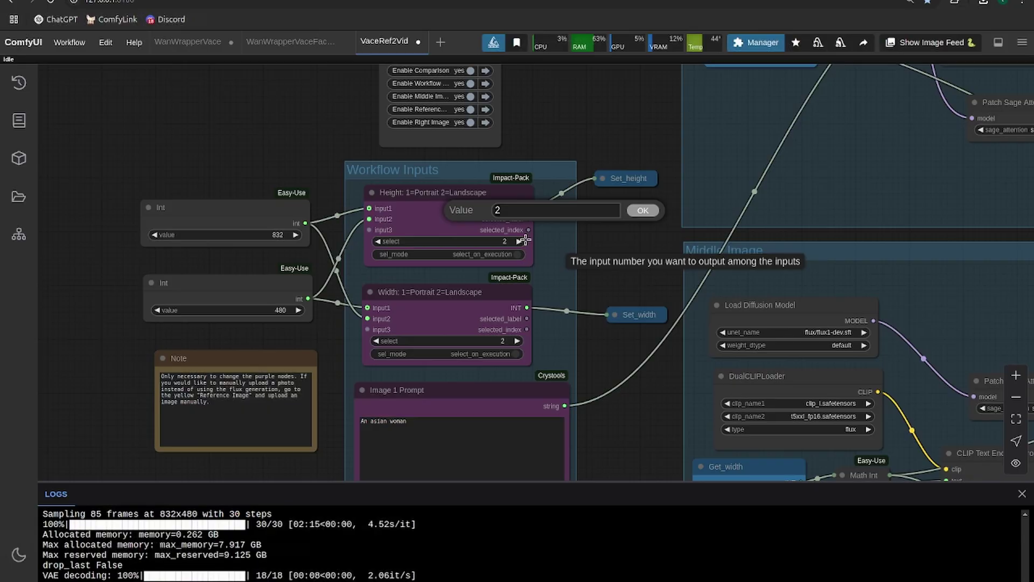
pyautogui.click(443, 189)
pyautogui.click(496, 242)
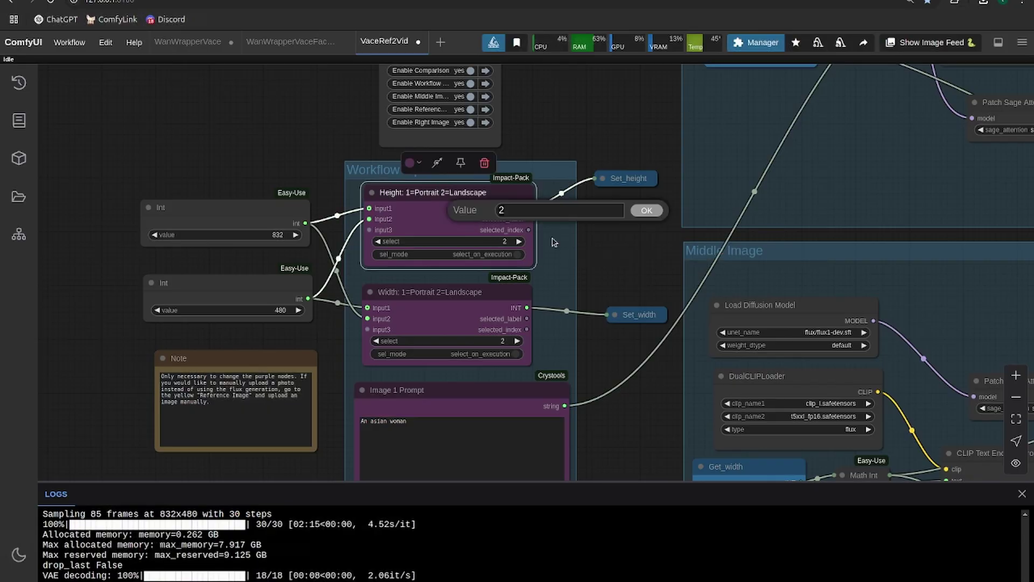
pyautogui.write('1')
pyautogui.press('Return')
pyautogui.click(499, 242)
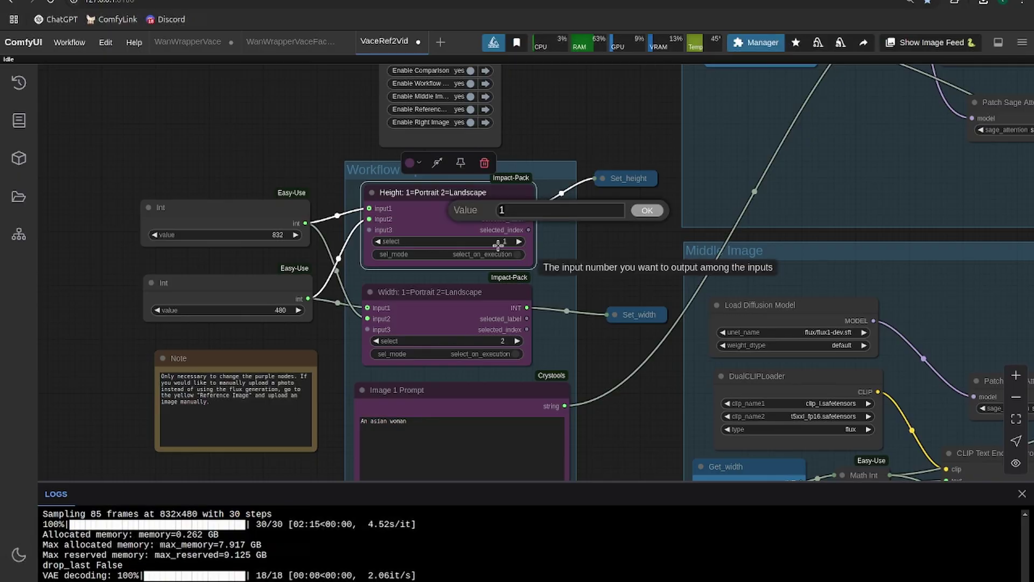
pyautogui.write('2')
pyautogui.press('Return')
# - Clear the existing text from the Image 1, Image 2 and Image 3 Prompt nodes
pyautogui.moveTo(458, 420); pyautogui.dragTo(310, 397)
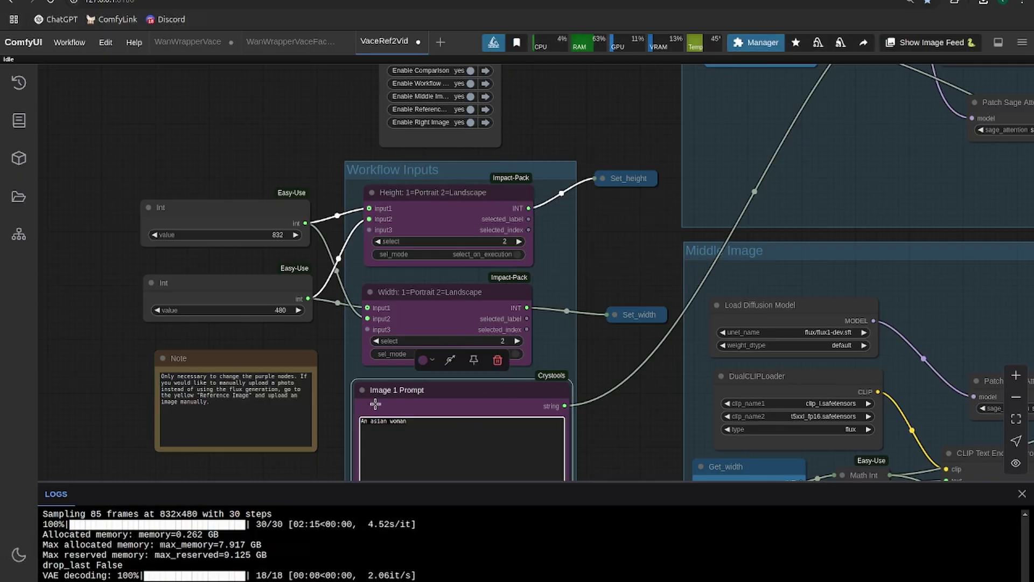
pyautogui.hotkey('ctrl', 'a')
pyautogui.press('BackSpace')
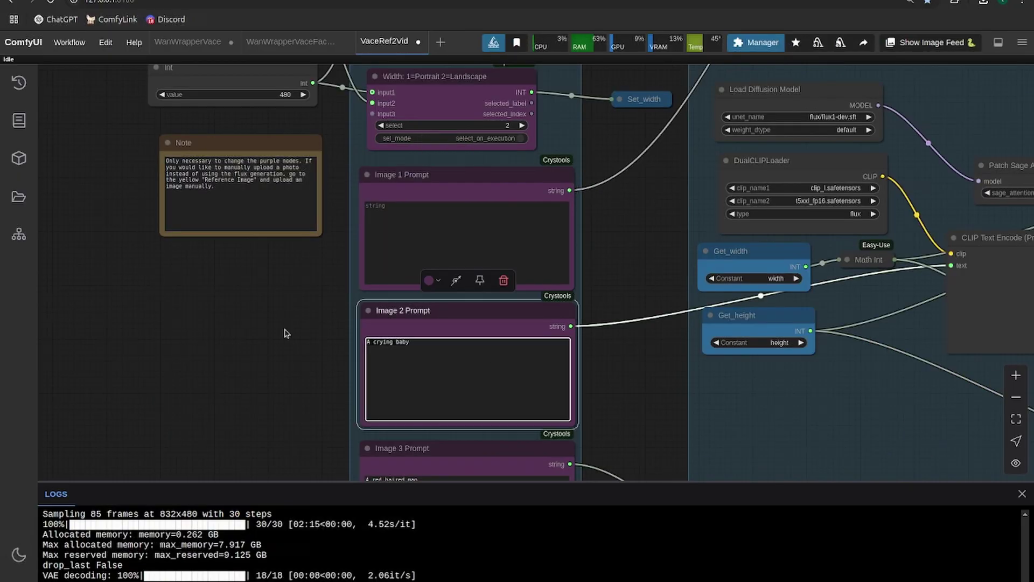
pyautogui.press('BackSpace')
pyautogui.scroll(-2, 345, 412)
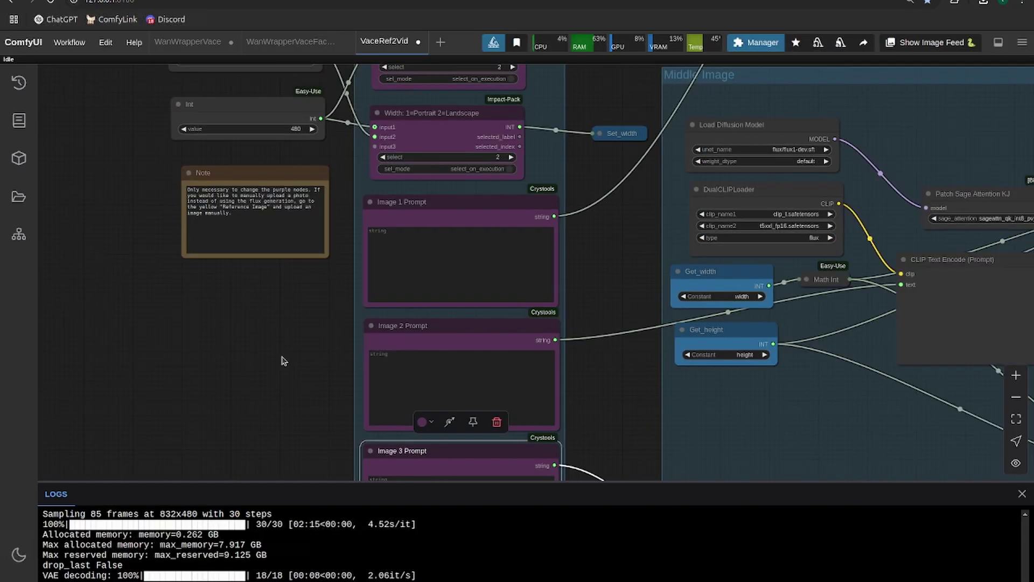
# - Enter "a blonde woman walking" as the Image 1 Prompt and "a brunette woman walking" as the Image 2 Prompt
pyautogui.click(381, 248)
pyautogui.write('a wo')
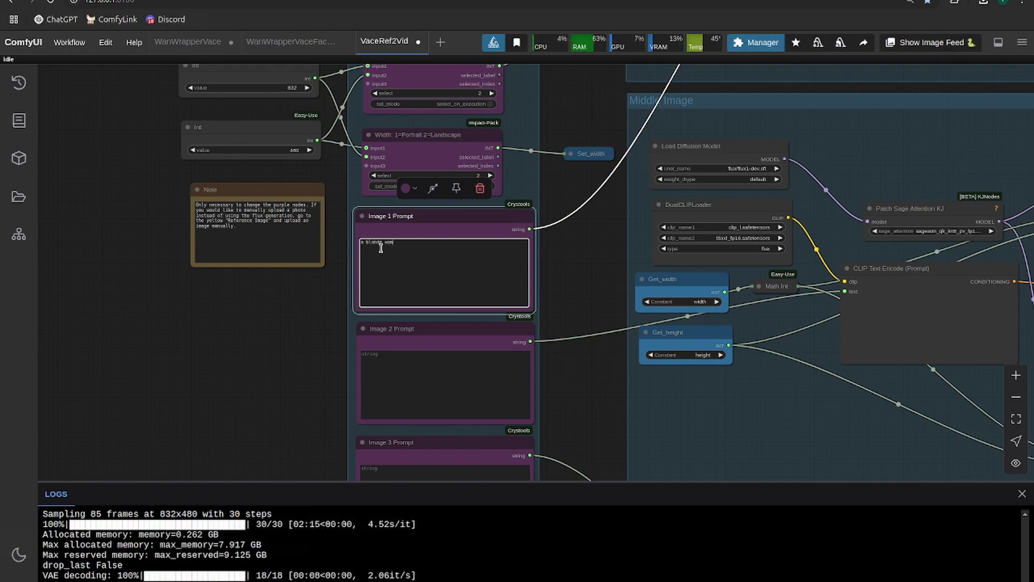
pyautogui.click(381, 374)
pyautogui.write('a brunette woman walking')
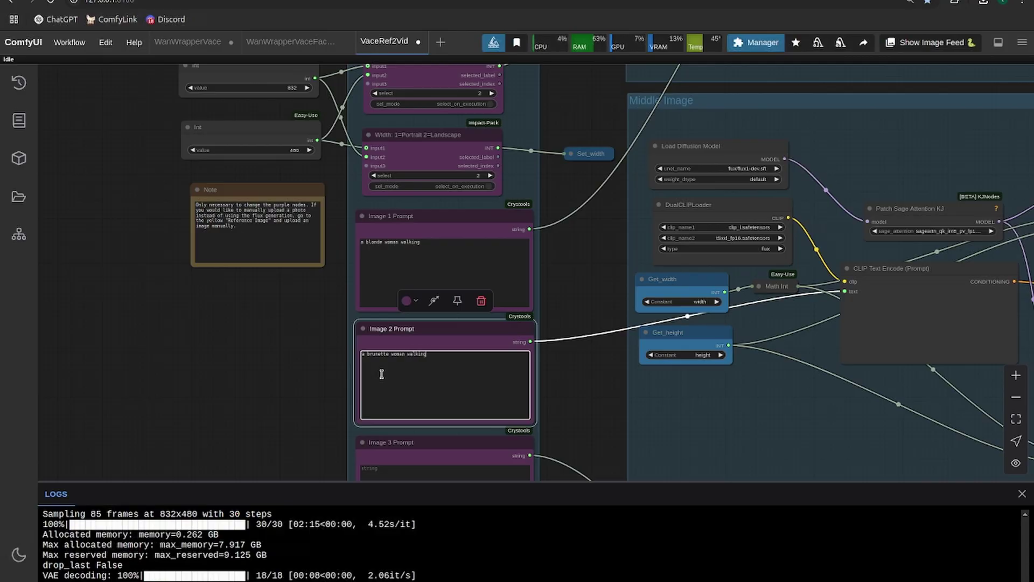
# - Enter "a red haired woman walking" as the Image 3 Prompt
pyautogui.scroll(-5, 245, 307)
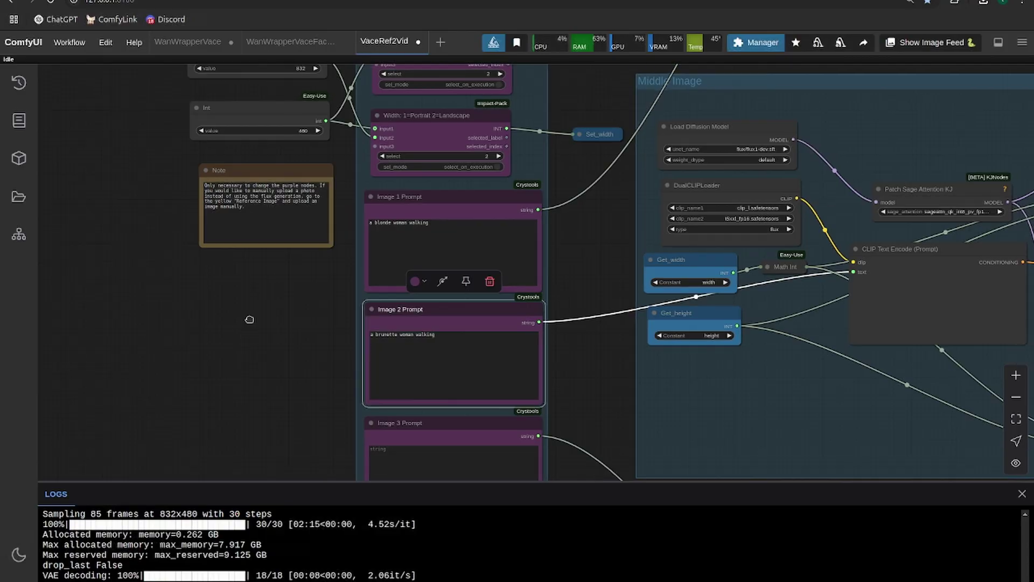
pyautogui.click(435, 317)
pyautogui.write('a red haired woman walking')
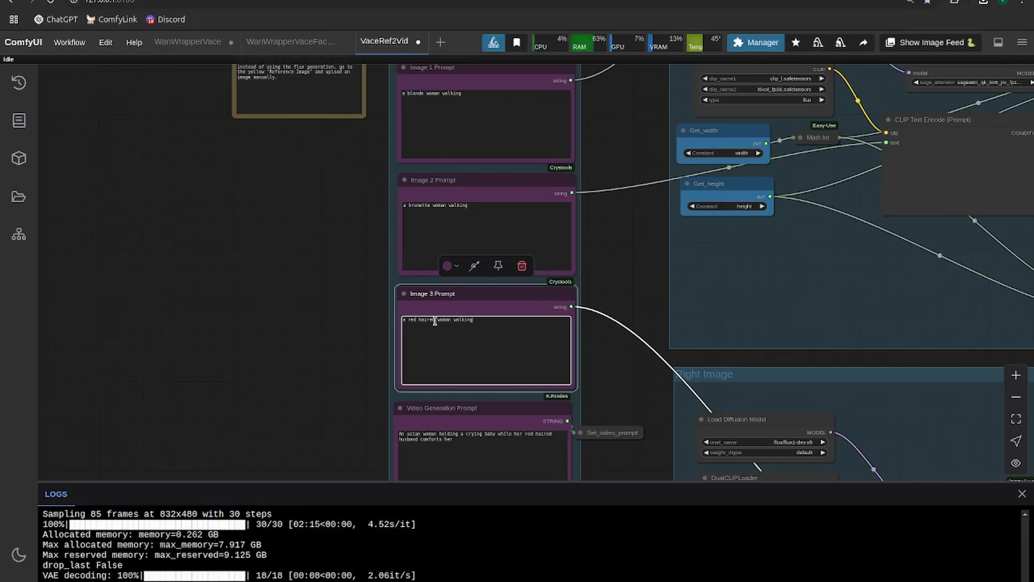
# - Replace the Video Generation Prompt with "Three women walking together on a sidewalk"
pyautogui.moveTo(454, 439); pyautogui.dragTo(375, 422)
pyautogui.press('BackSpace')
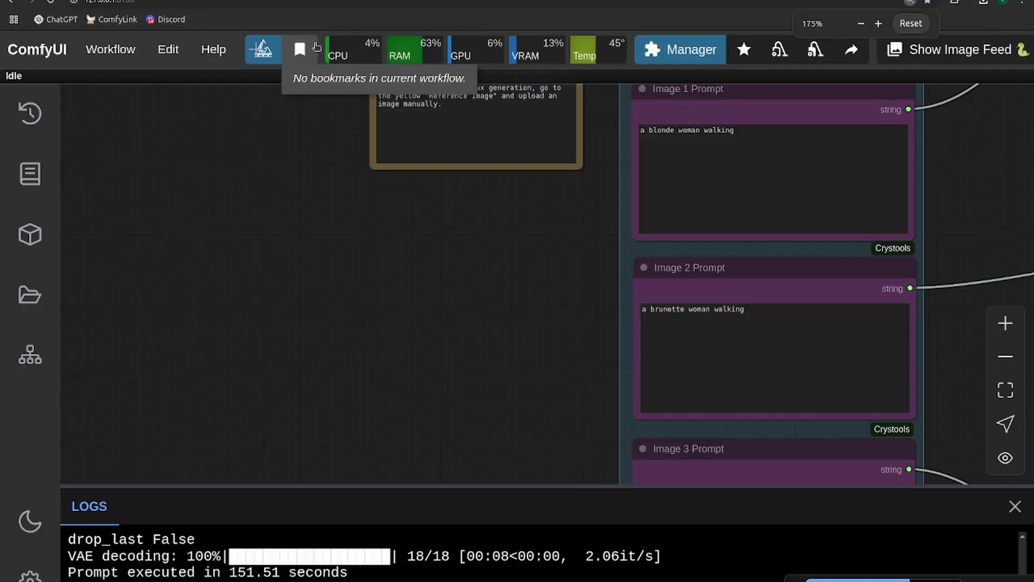
pyautogui.write('Three wom')
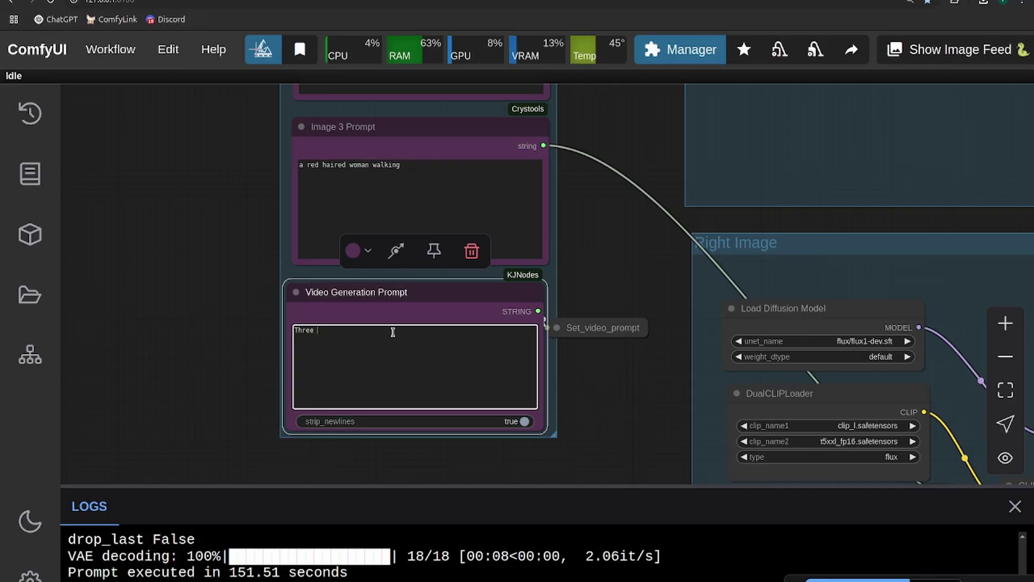
pyautogui.write('en walking tog')
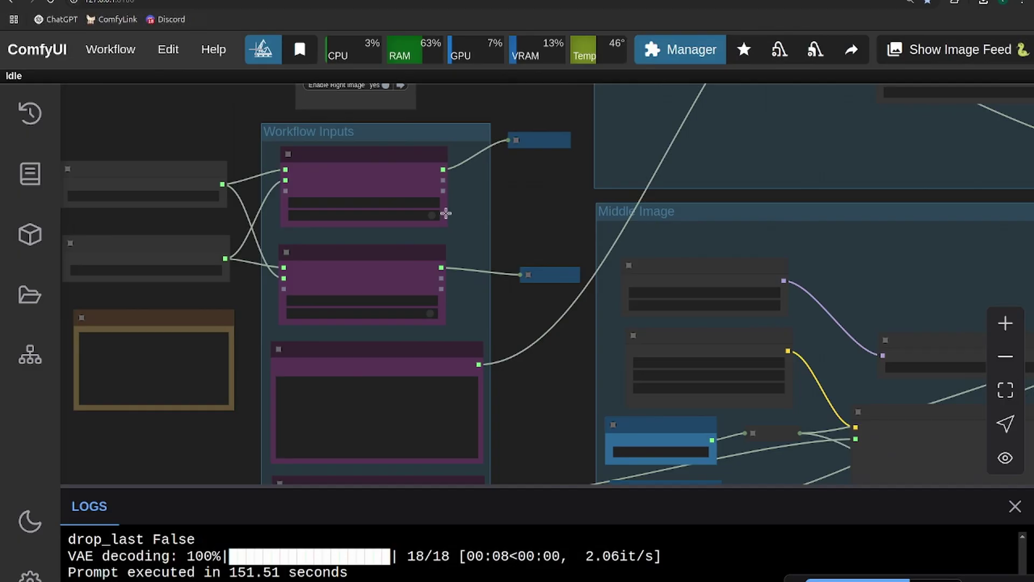
# - Review the workflow from the Workflow Inputs group through the image generation groups to the reference image and video nodes
pyautogui.scroll(3, 445, 213)
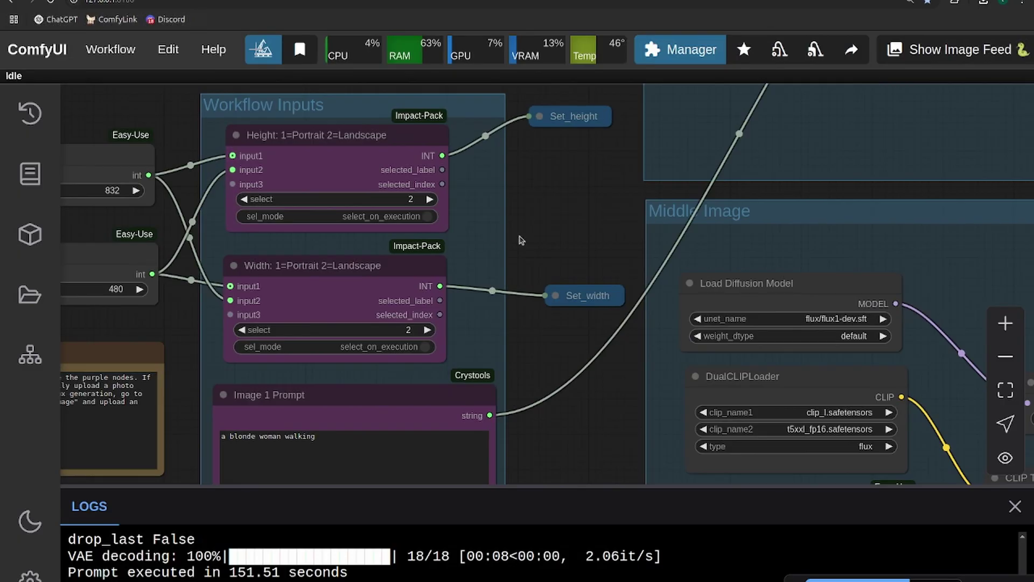
pyautogui.moveTo(521, 240); pyautogui.dragTo(249, 175)
pyautogui.scroll(-4, 610, 184)
pyautogui.keyDown('ctrl'); pyautogui.scroll(-1, 213, 43); pyautogui.keyUp('ctrl')
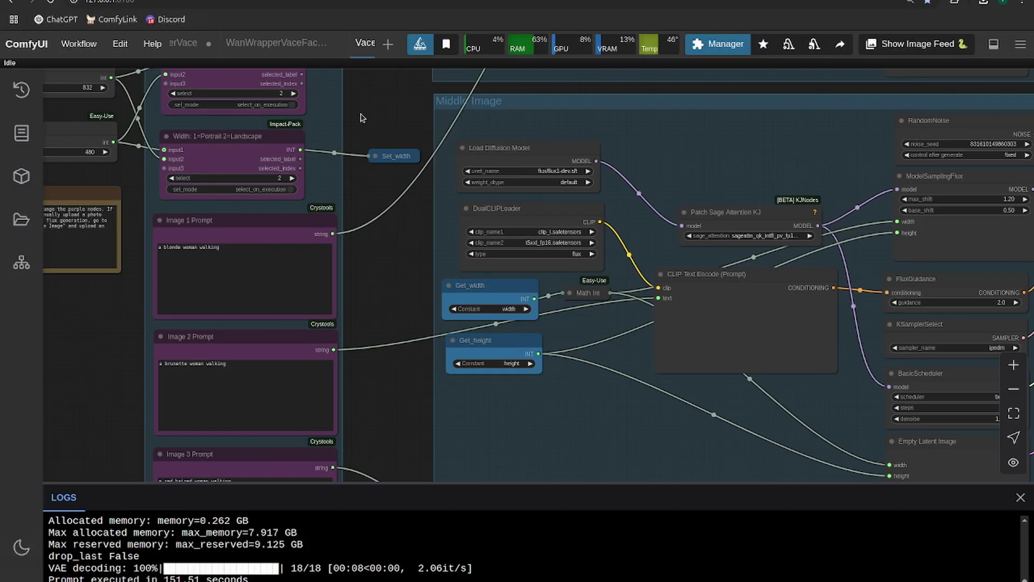
pyautogui.moveTo(406, 110); pyautogui.dragTo(89, 168)
pyautogui.scroll(-2, 347, 175)
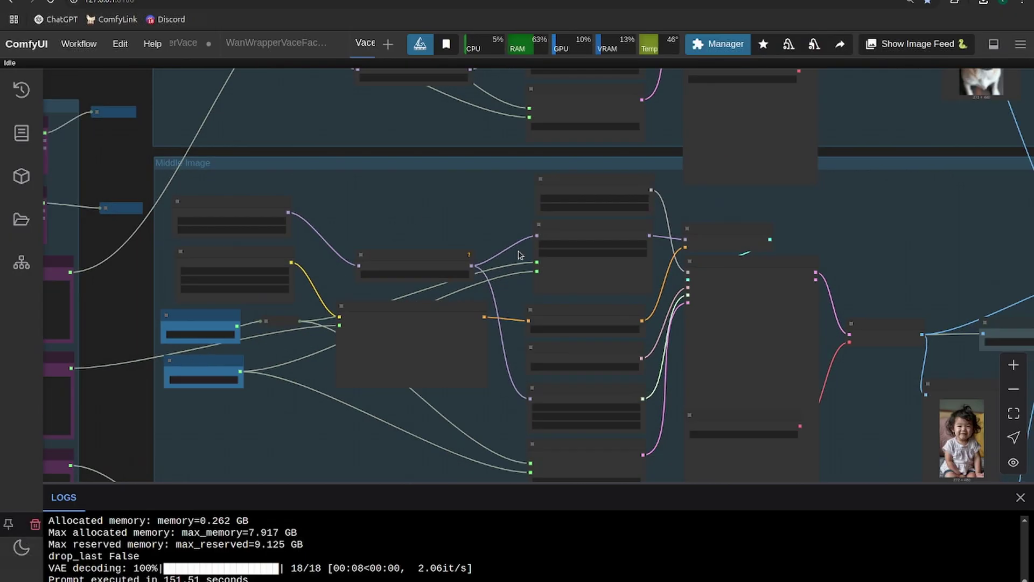
pyautogui.moveTo(922, 215); pyautogui.dragTo(242, 227)
pyautogui.scroll(-3, 372, 253)
pyautogui.moveTo(304, 279); pyautogui.dragTo(667, 328)
pyautogui.scroll(-3, 667, 328)
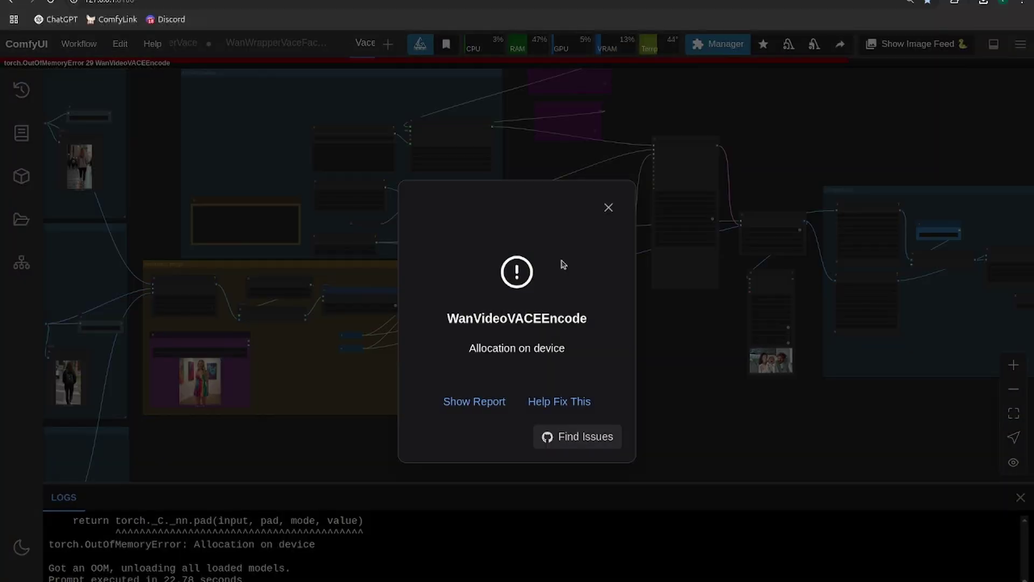
# - Dismiss the WanVideoVACEEncode error and queue the workflow again
pyautogui.press('Escape')
pyautogui.hotkey('ctrl', 'Return')
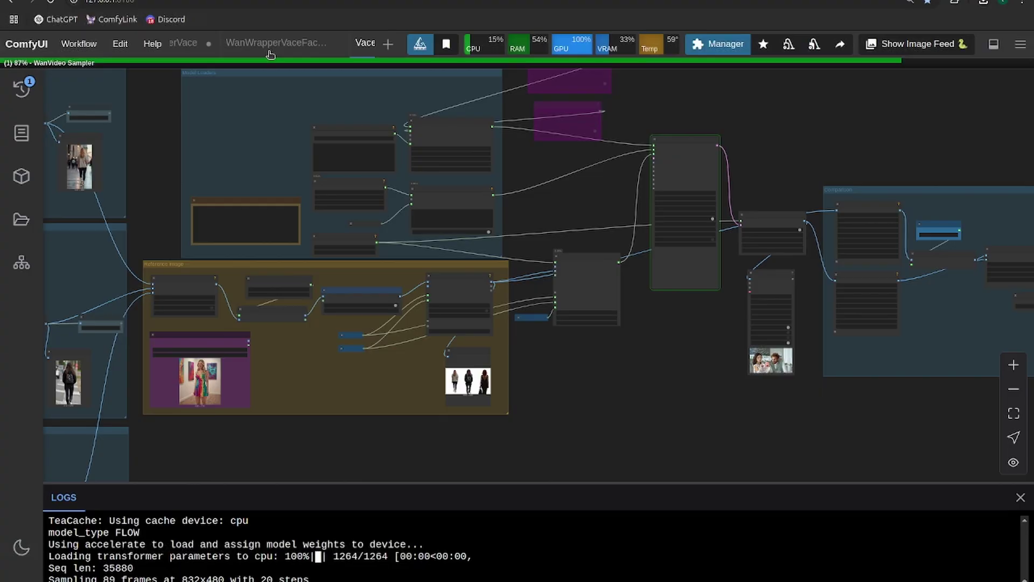
pyautogui.rightClick(613, 315)
pyautogui.click(652, 540)
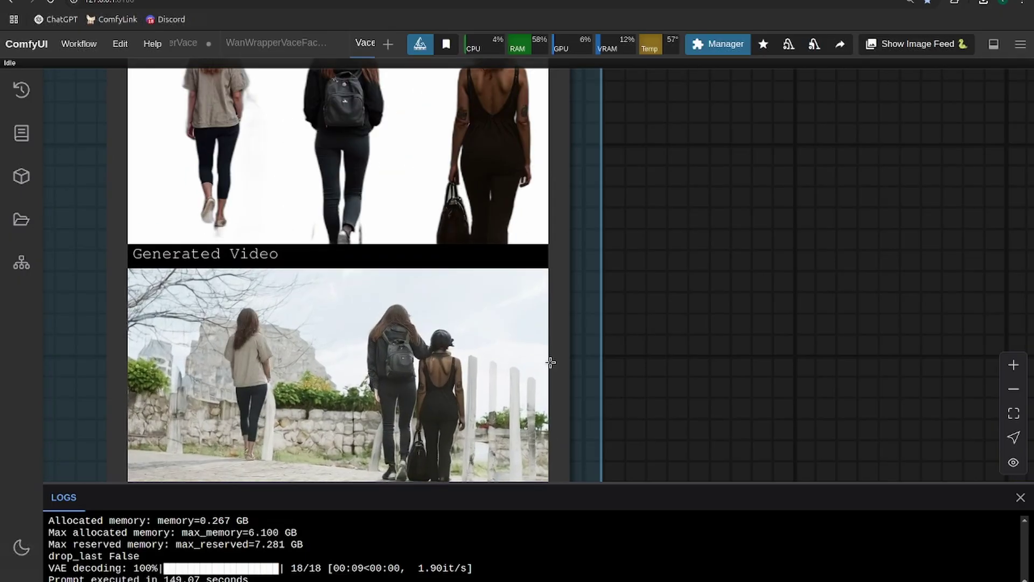
# - Examine the comparison output, checking how the women in the generated video match the reference image
pyautogui.scroll(-3, 667, 316)
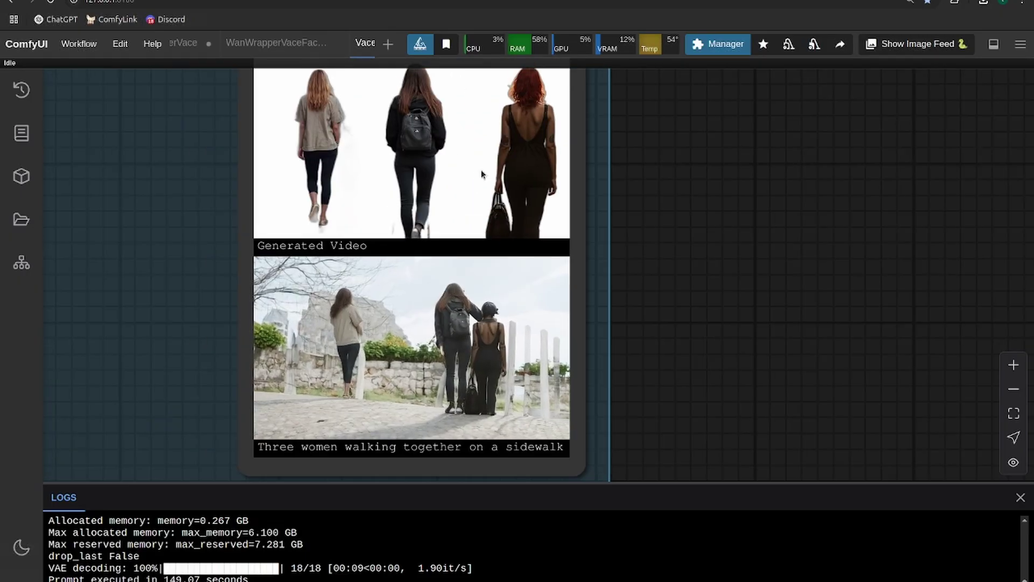
pyautogui.click(446, 44)
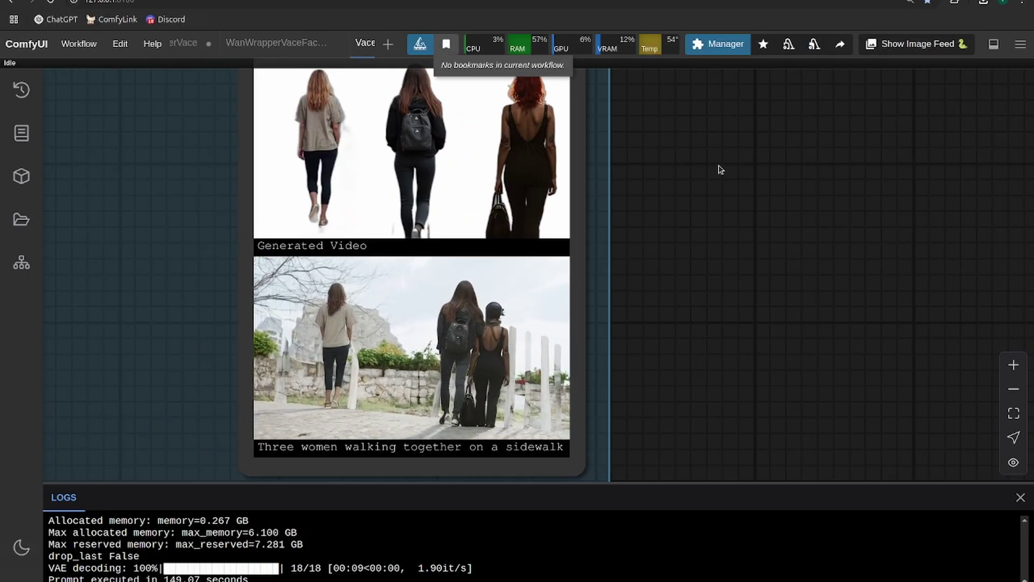
pyautogui.moveTo(738, 160); pyautogui.dragTo(729, 203)
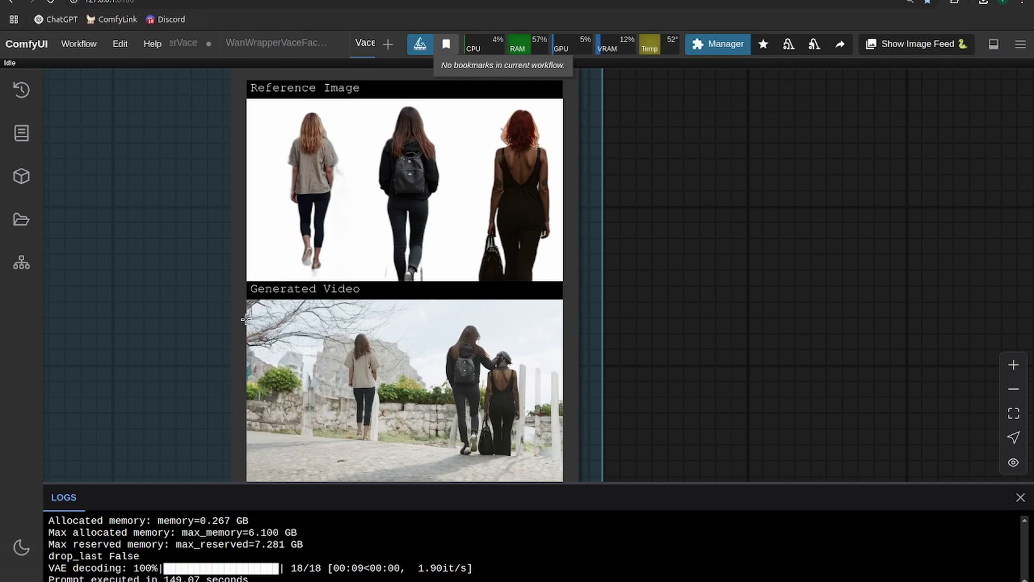
pyautogui.scroll(-2, 342, 347)
pyautogui.moveTo(173, 399); pyautogui.dragTo(154, 303)
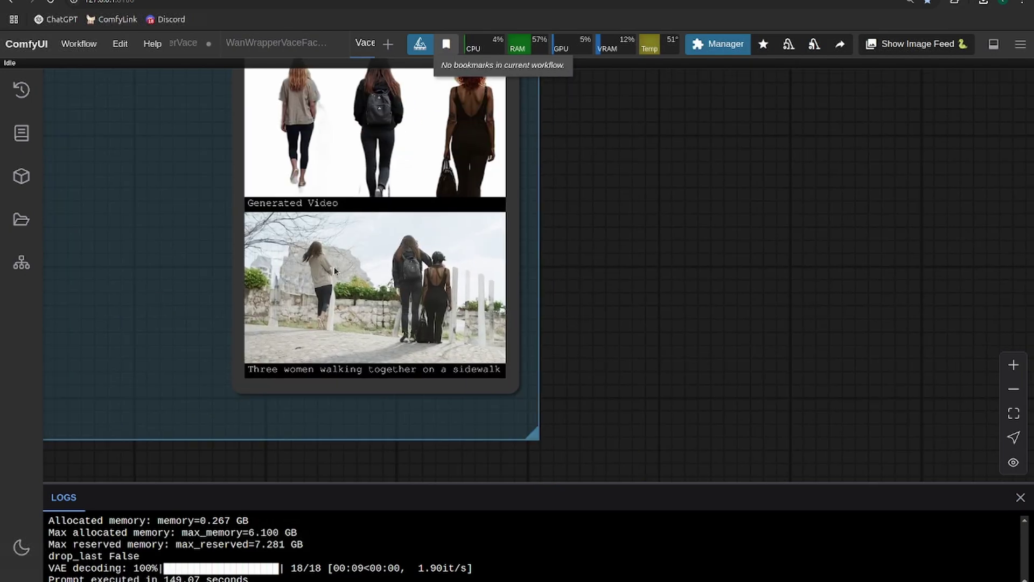
pyautogui.scroll(3, 334, 266)
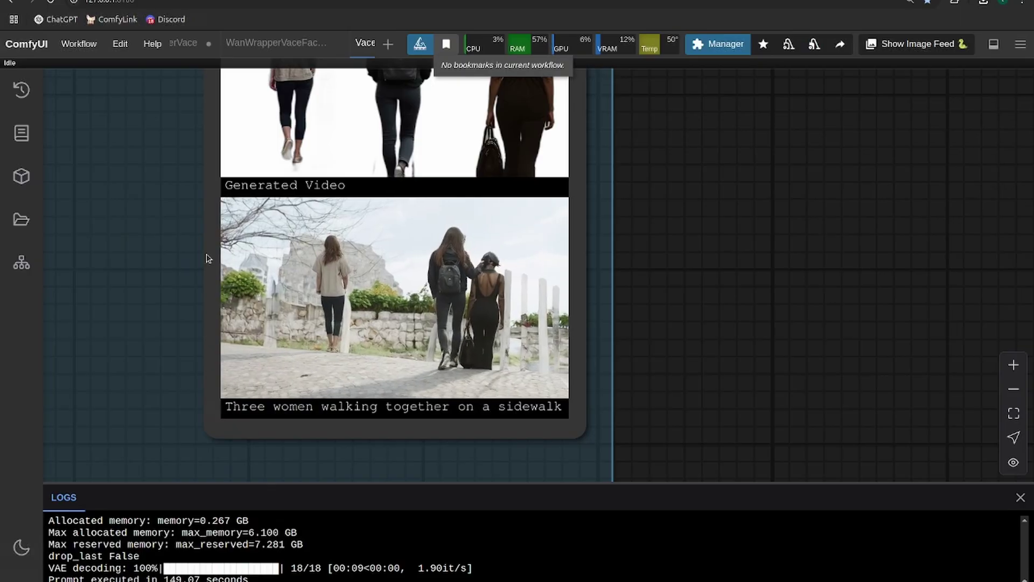
pyautogui.moveTo(114, 235); pyautogui.dragTo(152, 323)
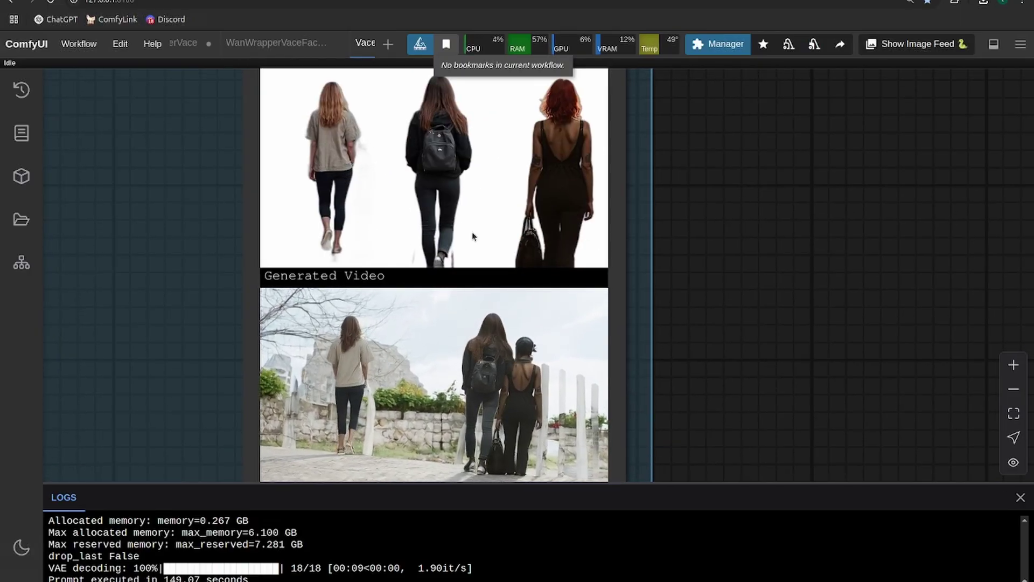
pyautogui.scroll(-5, 360, 224)
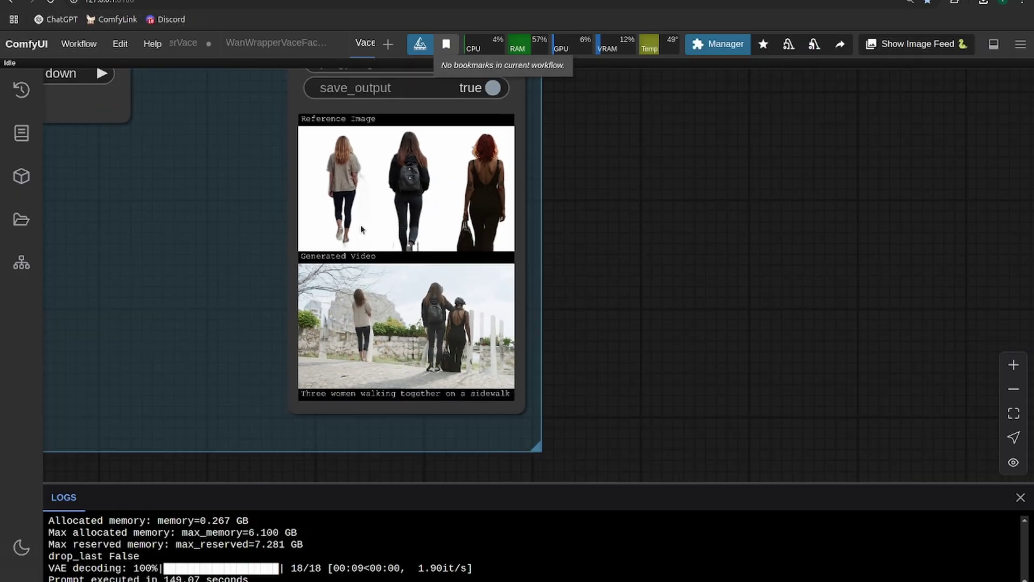
# - Rewrite the Video Generation Prompt to describe a blonde woman, a brunette woman and a red haired woman walking away, and queue the workflow
pyautogui.scroll(-1, 361, 230)
pyautogui.moveTo(184, 262); pyautogui.dragTo(764, 248)
pyautogui.scroll(-10, 328, 259)
pyautogui.moveTo(220, 254); pyautogui.dragTo(727, 253)
pyautogui.scroll(-5, 533, 269)
pyautogui.moveTo(316, 332); pyautogui.dragTo(824, 311)
pyautogui.moveTo(328, 354); pyautogui.dragTo(988, 324)
pyautogui.scroll(1, 206, 400)
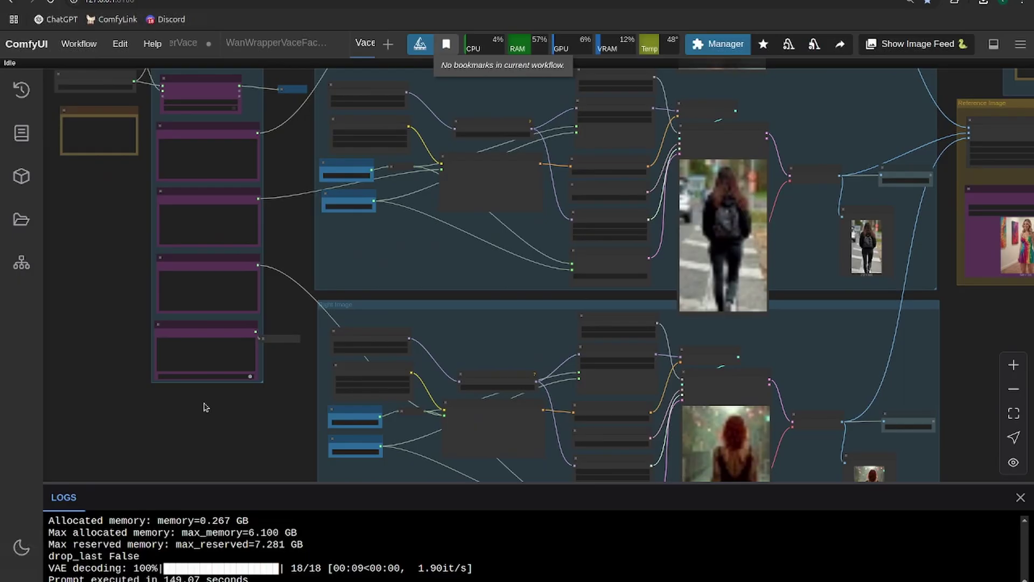
pyautogui.scroll(10, 205, 407)
pyautogui.moveTo(192, 397); pyautogui.dragTo(399, 452)
pyautogui.click(493, 263)
pyautogui.hotkey('ctrl', 'a')
pyautogui.write('A')
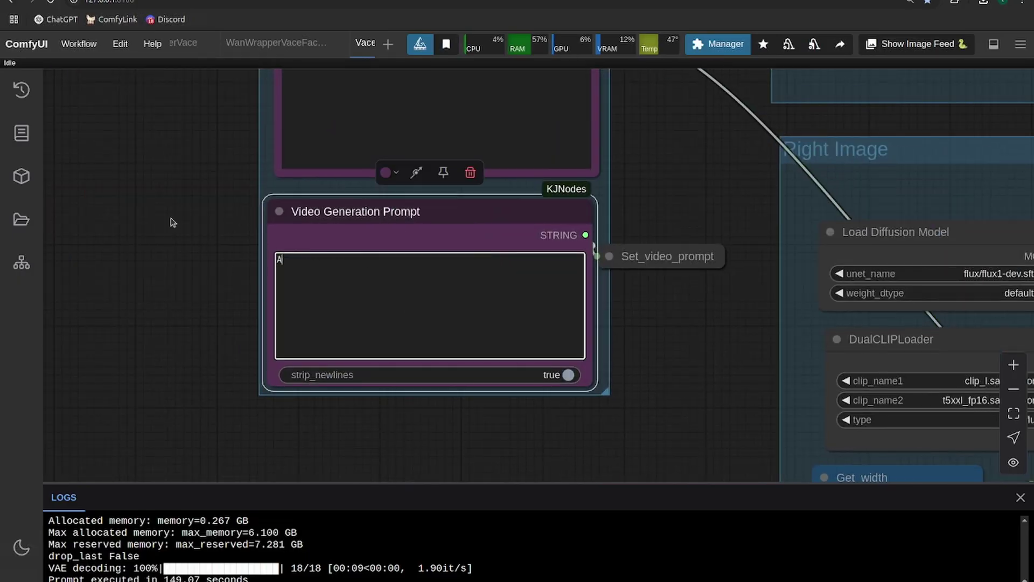
pyautogui.write(' blonde woman, a brunette woman, and a red haired woman walking on a ')
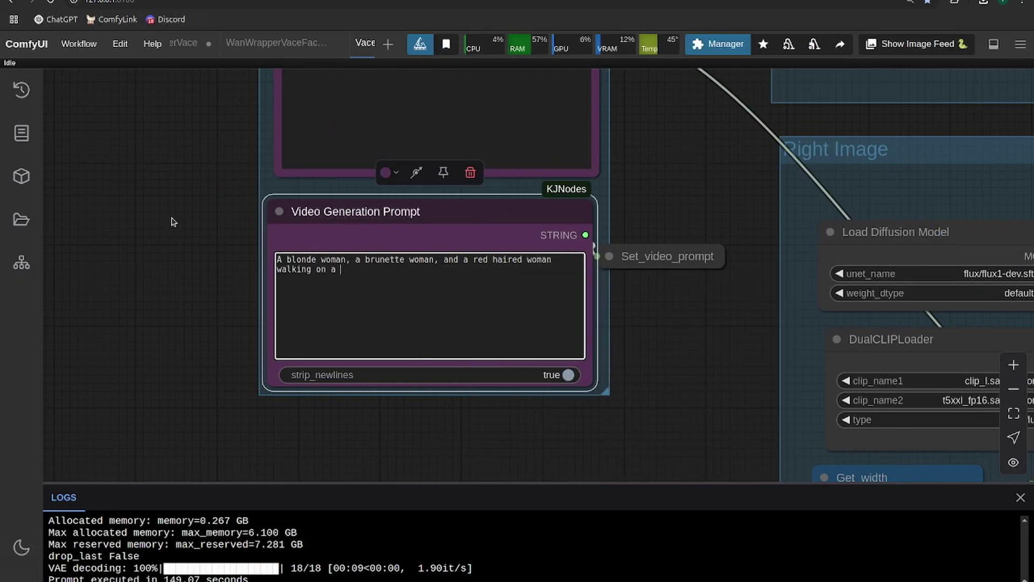
pyautogui.write('city sidewalk together!')
pyautogui.hotkey('ctrl', 'Return')
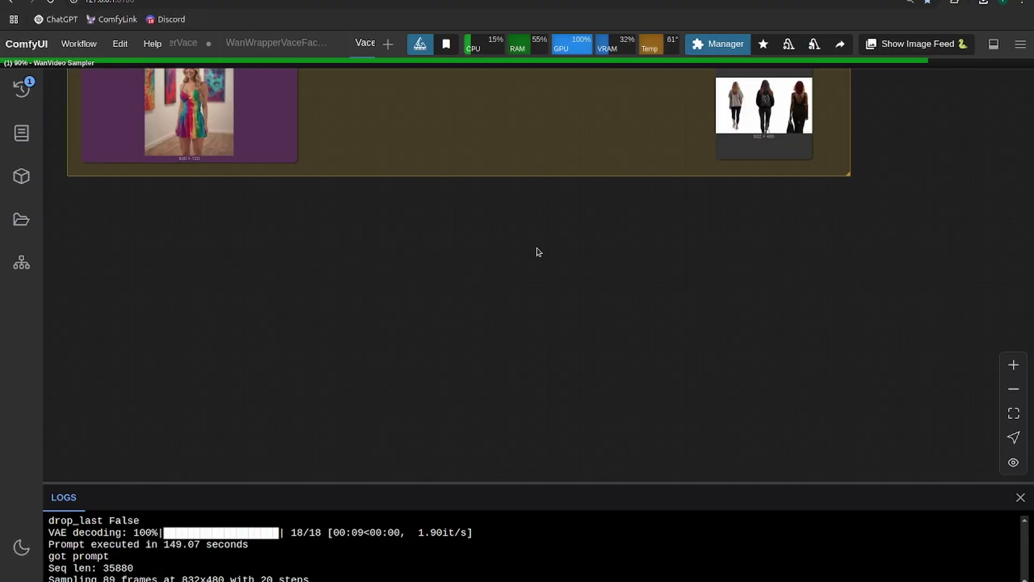
# - Inspect the resized reference preview and compare the newly generated video with the reference image
pyautogui.moveTo(537, 249); pyautogui.dragTo(530, 444)
pyautogui.moveTo(637, 257); pyautogui.dragTo(263, 352)
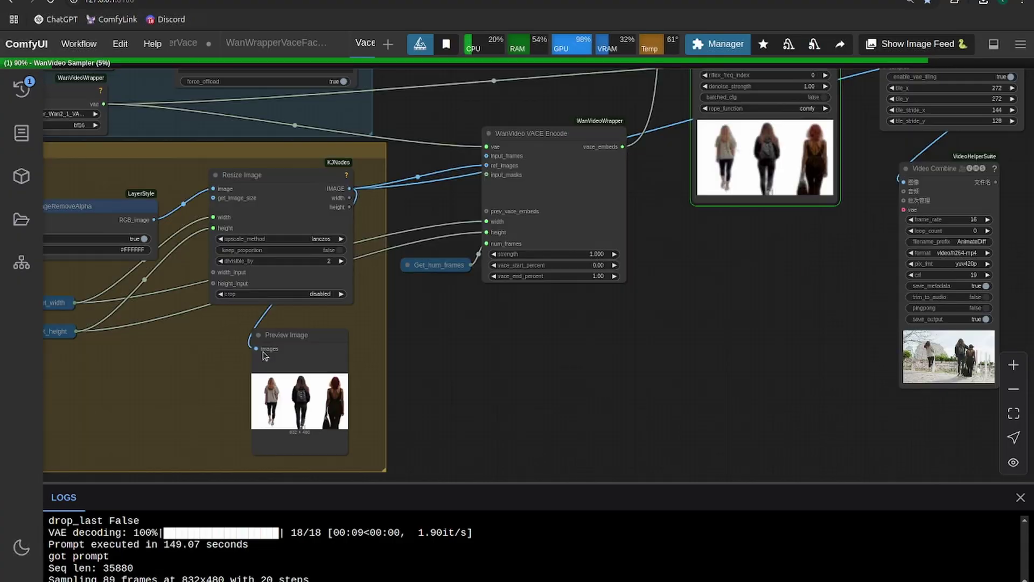
pyautogui.moveTo(614, 286); pyautogui.dragTo(450, 376)
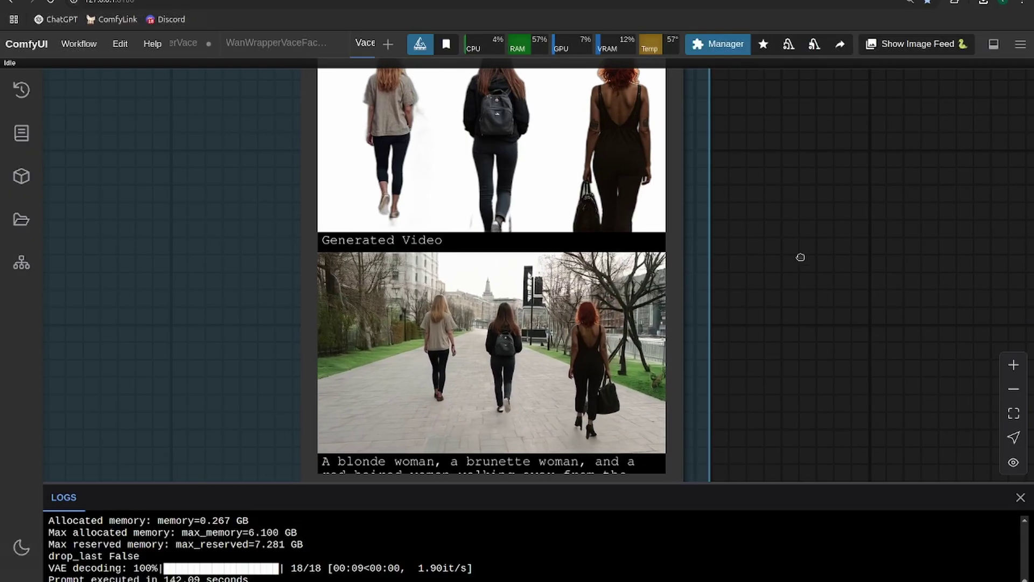
pyautogui.scroll(-1, 592, 351)
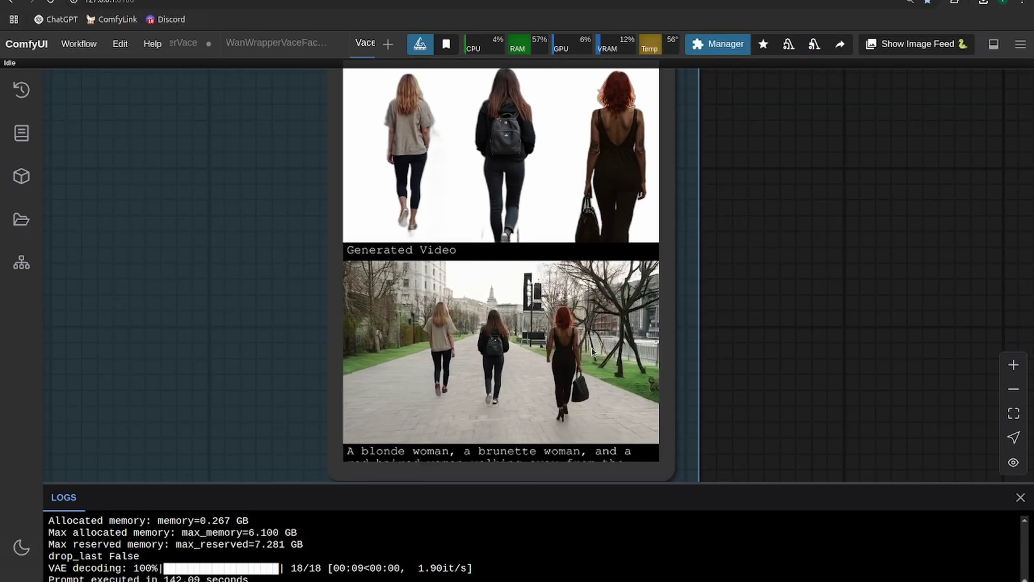
pyautogui.moveTo(748, 251); pyautogui.dragTo(776, 257)
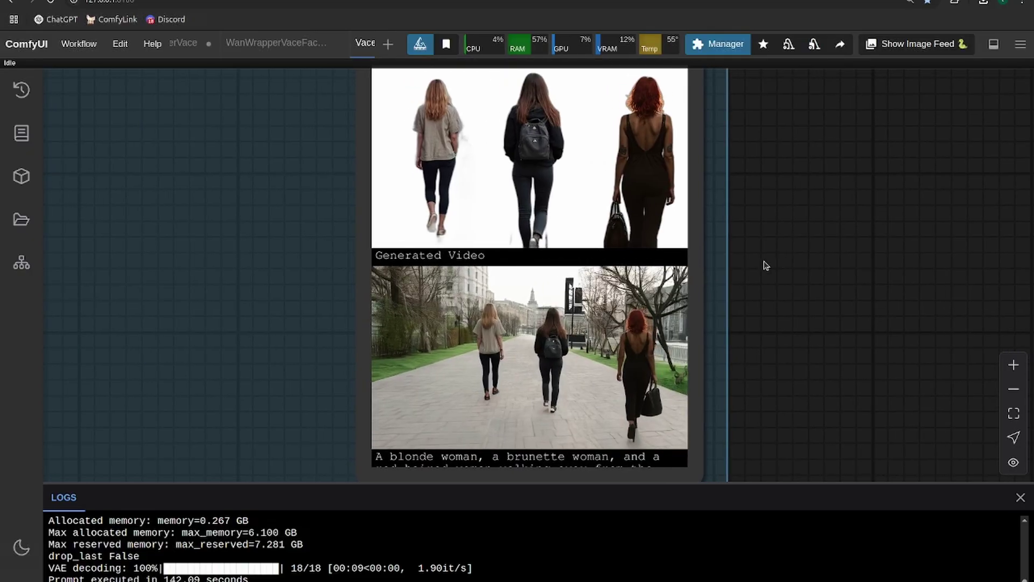
# - Examine the generated video up close, checking each woman's hair, clothing, bag and walking motion against the reference image
pyautogui.scroll(-1, 560, 253)
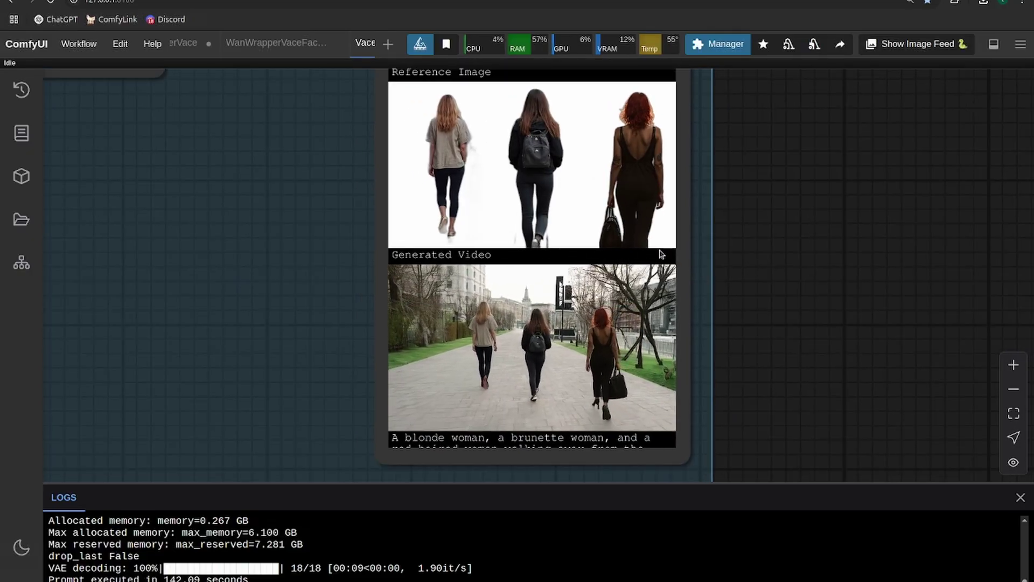
pyautogui.moveTo(784, 234); pyautogui.dragTo(789, 251)
pyautogui.scroll(4, 512, 392)
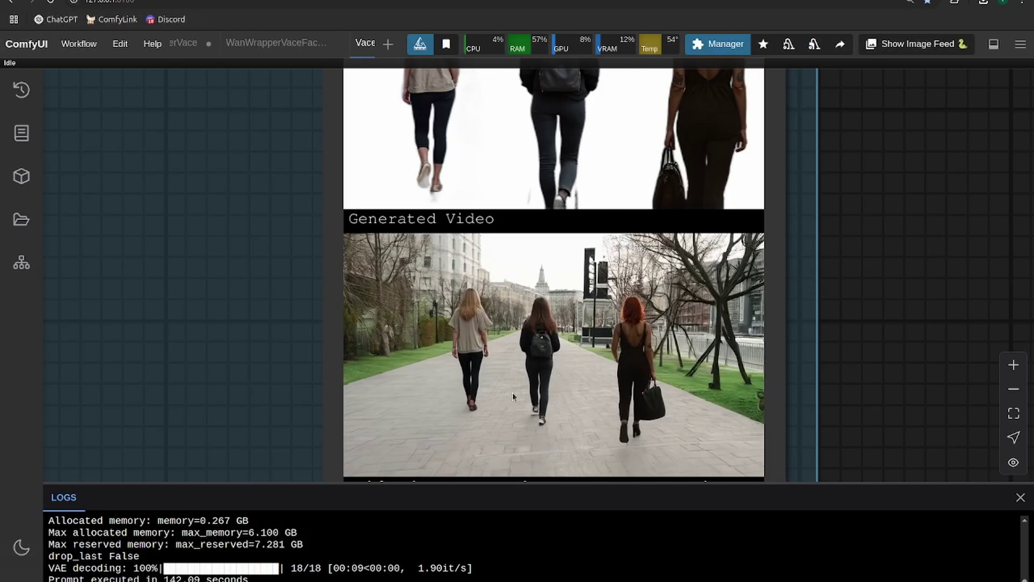
pyautogui.scroll(-2, 635, 300)
pyautogui.scroll(-3, 591, 146)
pyautogui.moveTo(842, 160); pyautogui.dragTo(839, 187)
pyautogui.scroll(6, 717, 199)
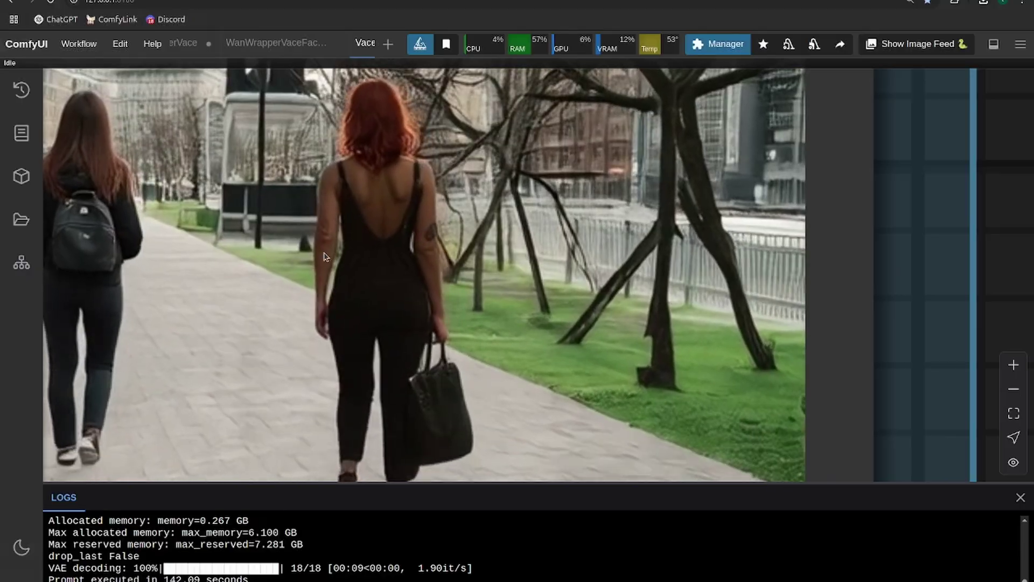
pyautogui.scroll(-2, 521, 241)
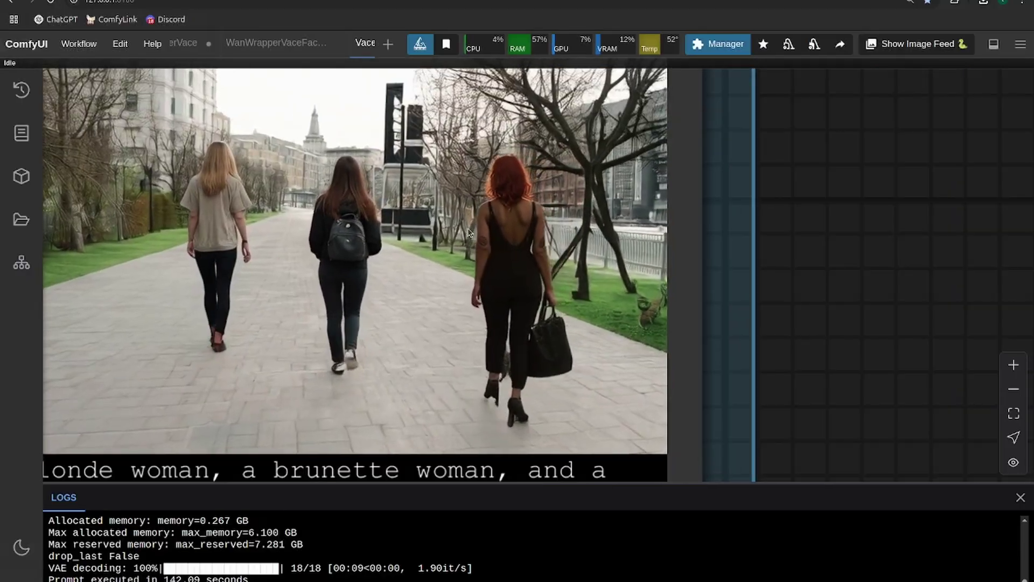
pyautogui.scroll(3, 469, 251)
pyautogui.scroll(-5, 384, 251)
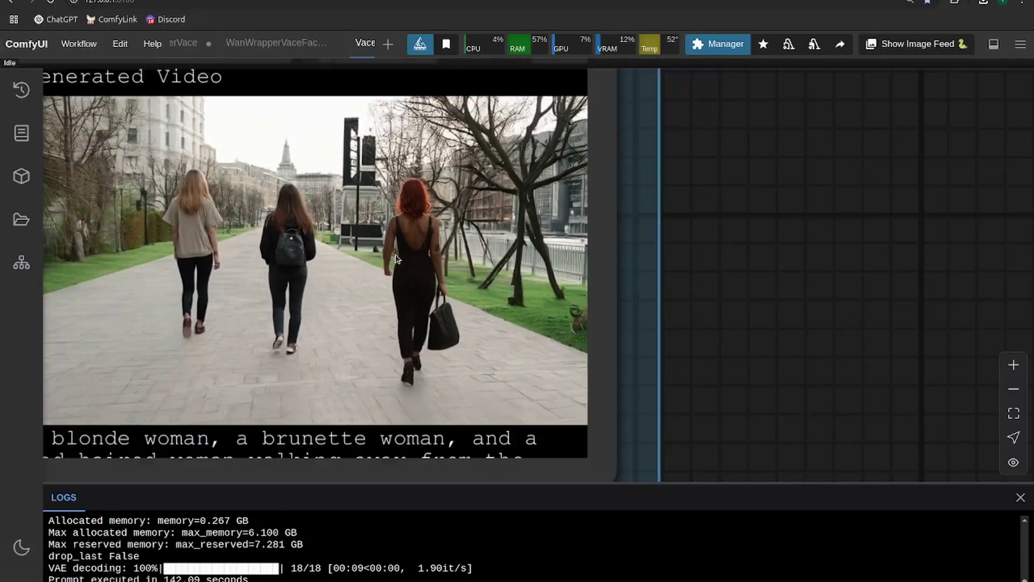
pyautogui.moveTo(600, 242); pyautogui.dragTo(739, 339)
pyautogui.scroll(-2, 675, 289)
pyautogui.scroll(2, 675, 289)
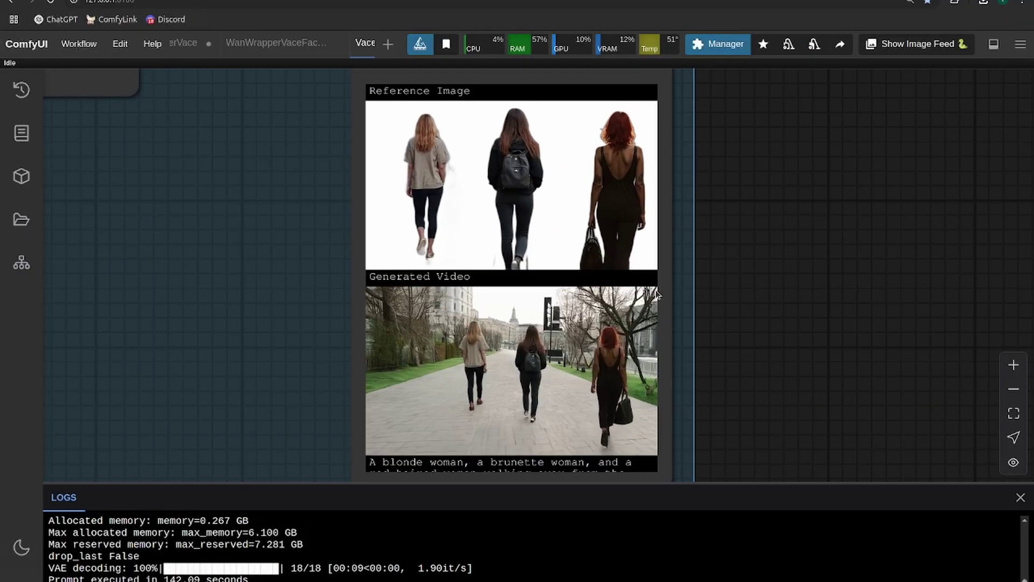
# - Compare the full reference image with the generated video and check the Comparison nodes that label and combine them
pyautogui.moveTo(683, 317); pyautogui.dragTo(637, 280)
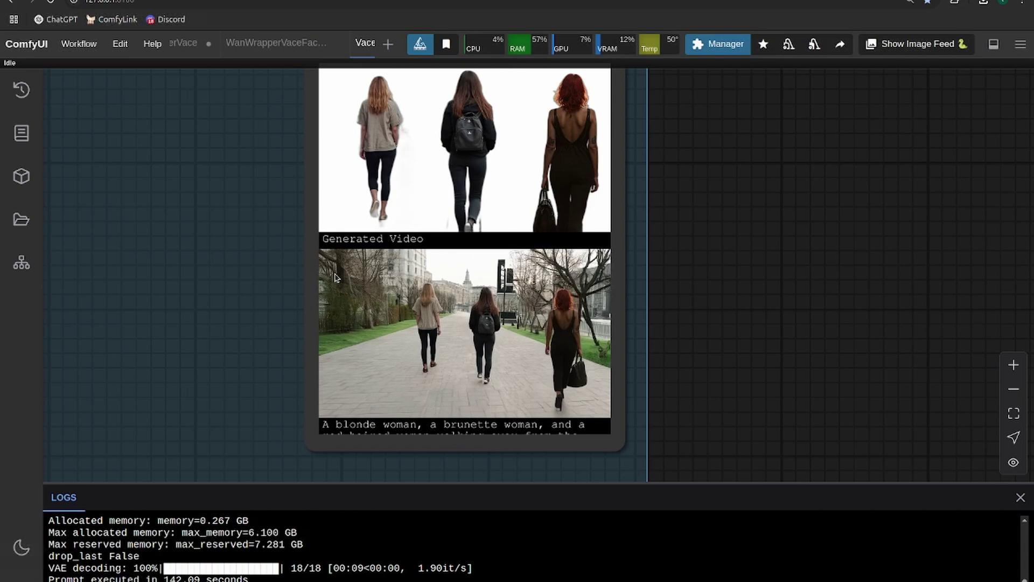
pyautogui.moveTo(245, 176); pyautogui.dragTo(217, 280)
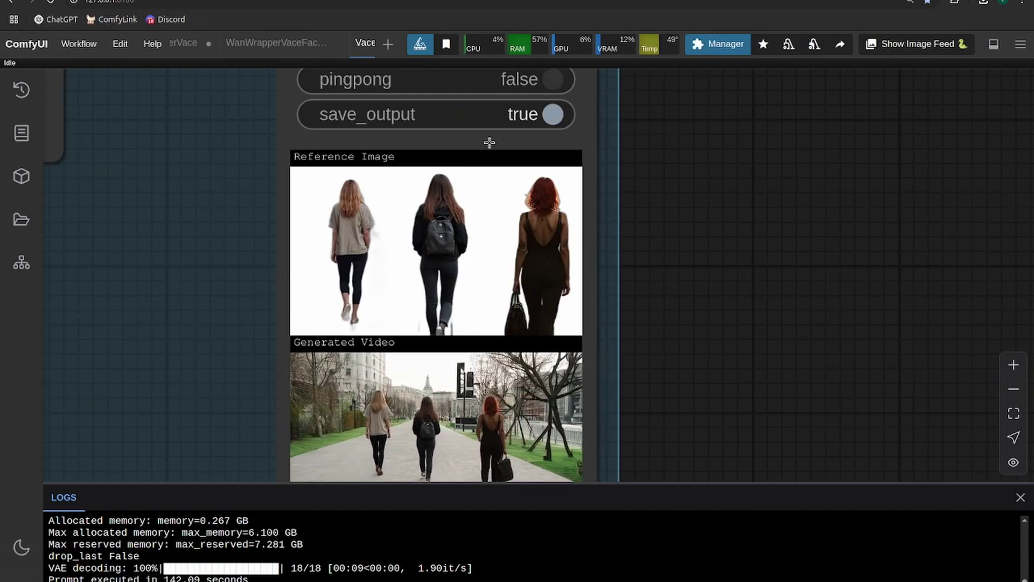
pyautogui.scroll(-4, 299, 233)
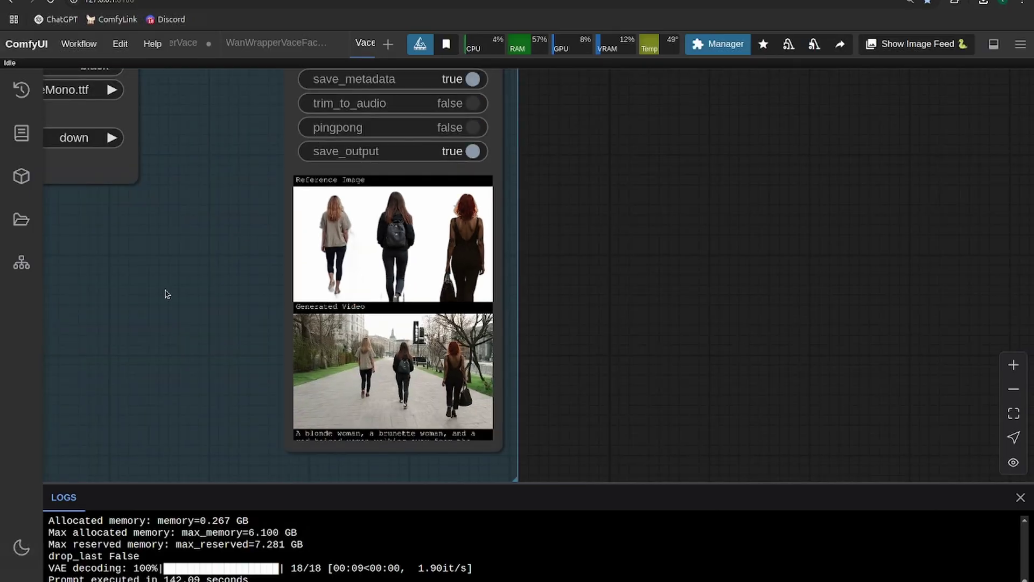
pyautogui.moveTo(116, 300); pyautogui.dragTo(478, 243)
pyautogui.scroll(-10, 386, 244)
pyautogui.moveTo(272, 256); pyautogui.dragTo(454, 256)
pyautogui.scroll(3, 480, 237)
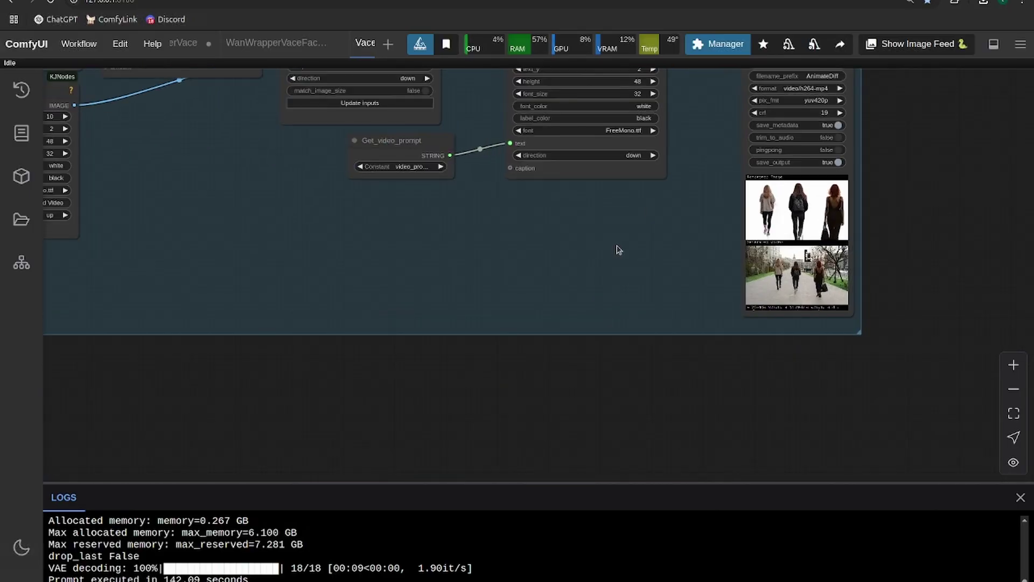
pyautogui.moveTo(618, 249); pyautogui.dragTo(240, 295)
pyautogui.scroll(11, 362, 277)
pyautogui.moveTo(317, 283); pyautogui.dragTo(249, 291)
pyautogui.scroll(-2, 248, 291)
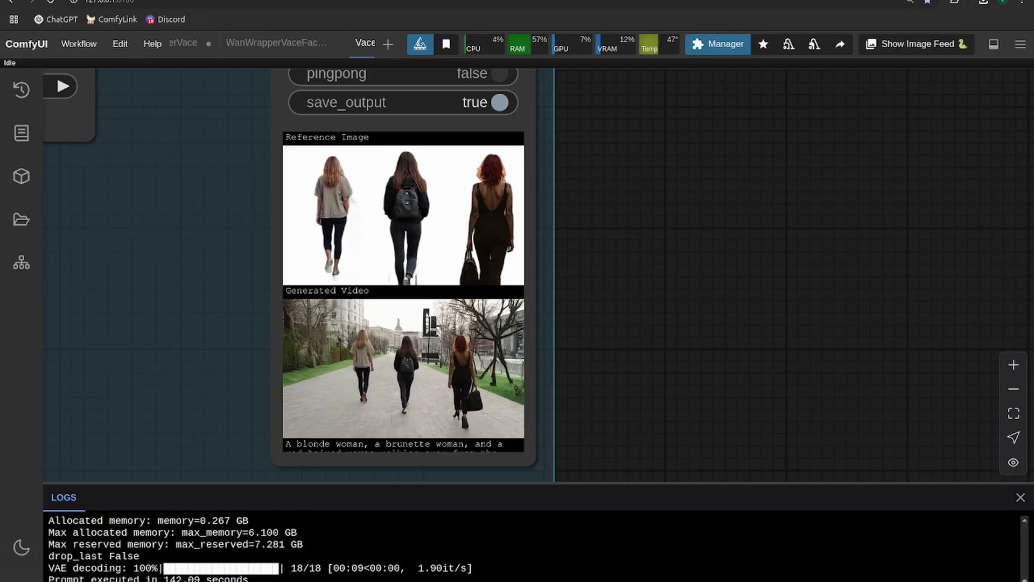
# - Review the whole Comparison group and recheck its final combined video output
pyautogui.moveTo(122, 285); pyautogui.dragTo(938, 350)
pyautogui.scroll(-4, 376, 245)
pyautogui.scroll(-5, 513, 319)
pyautogui.scroll(-6, 333, 315)
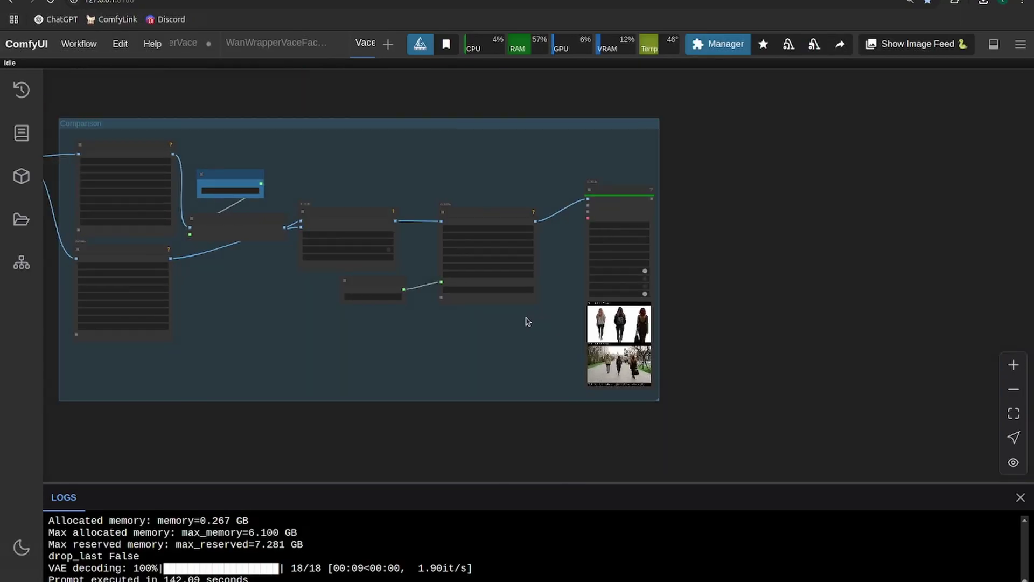
pyautogui.moveTo(584, 330); pyautogui.dragTo(291, 303)
pyautogui.scroll(15, 292, 308)
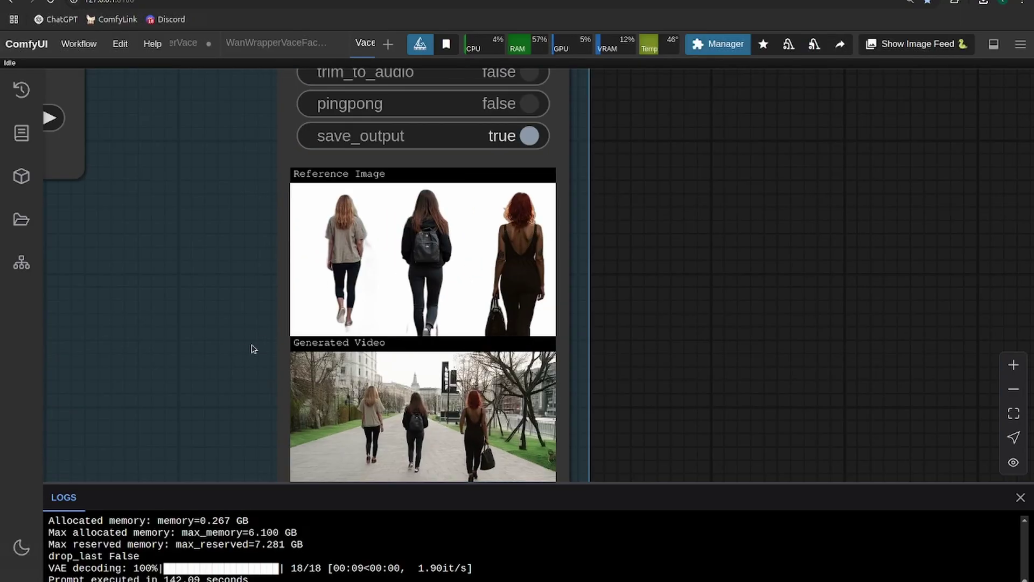
pyautogui.moveTo(197, 355); pyautogui.dragTo(436, 295)
pyautogui.scroll(-5, 394, 292)
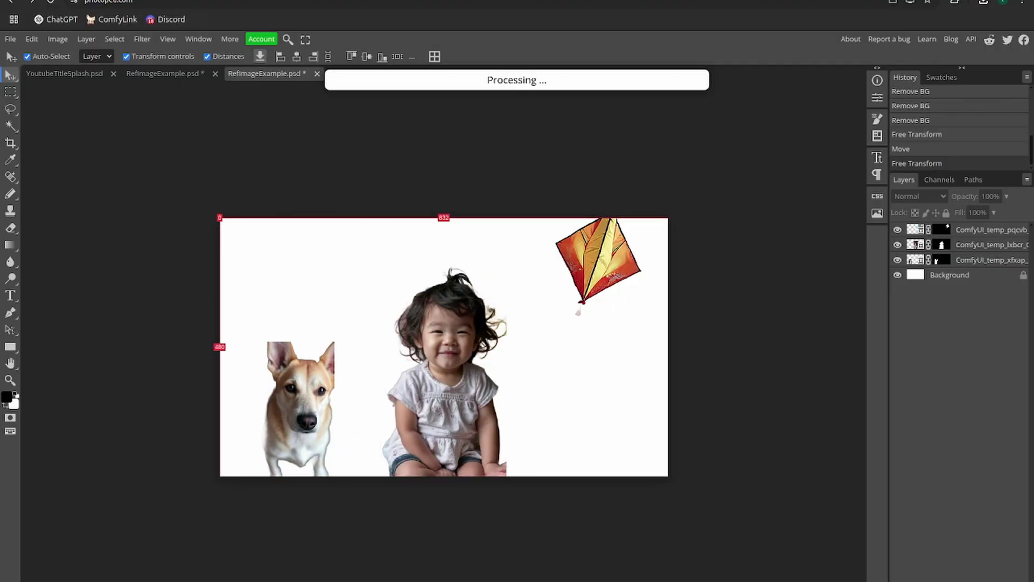
# - Switch to Photopea, line up the girl, kite and dog photos in RefImageExample.psd, show the Remove BG option, and delete the photos again
pyautogui.moveTo(444, 322); pyautogui.dragTo(445, 324)
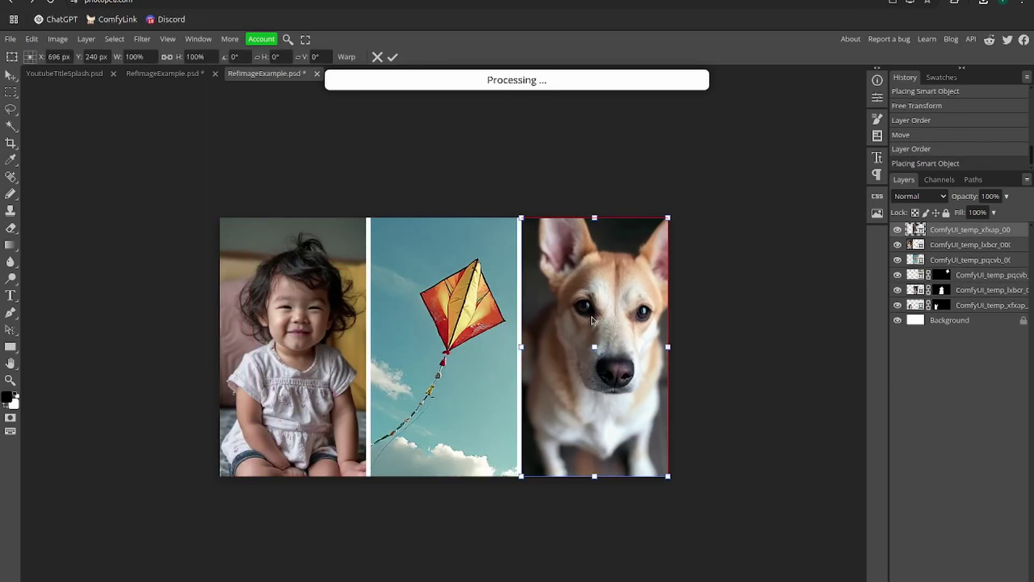
pyautogui.moveTo(592, 321); pyautogui.dragTo(590, 321)
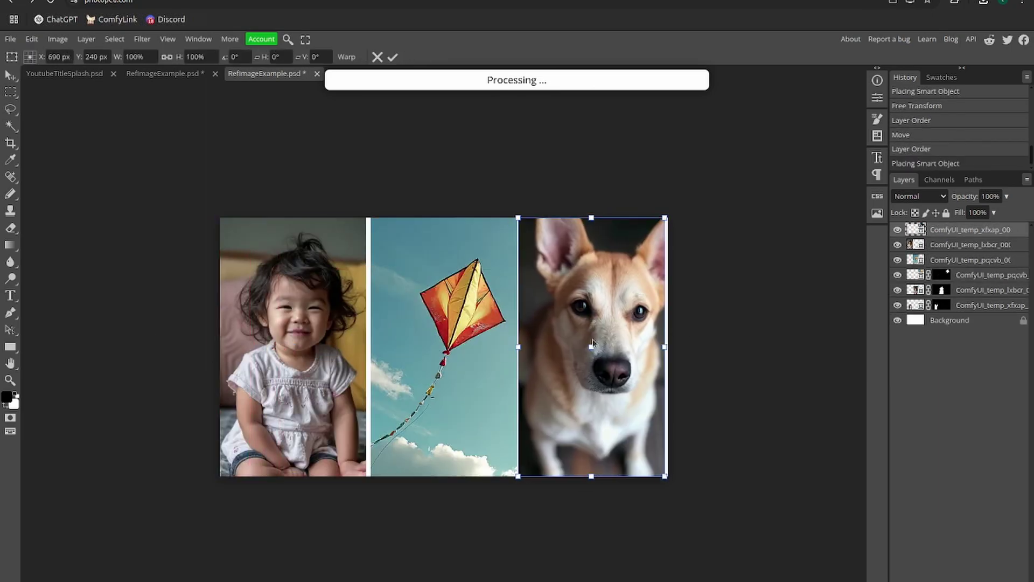
pyautogui.rightClick(591, 341)
pyautogui.click(12, 78)
pyautogui.rightClick(573, 323)
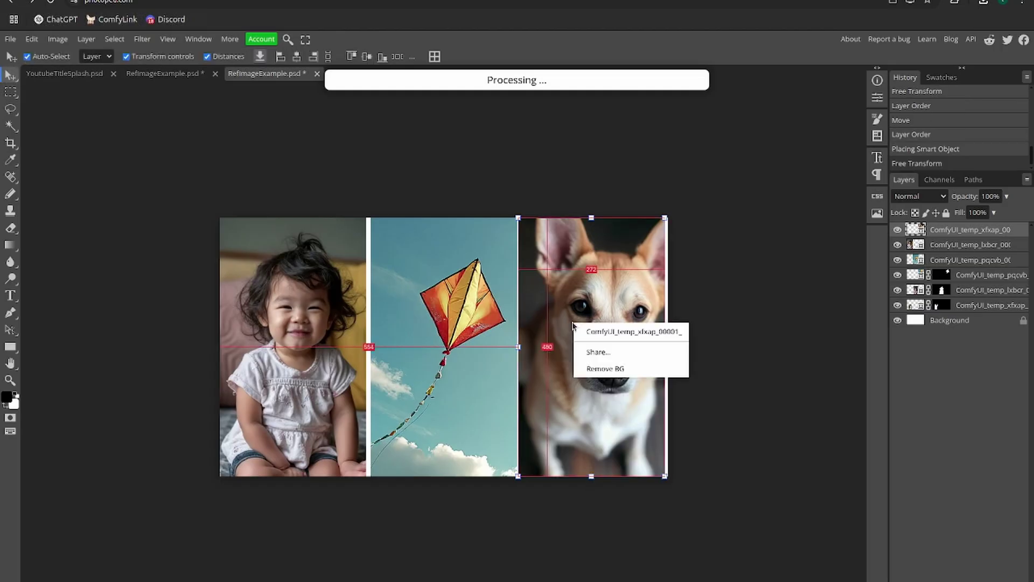
pyautogui.rightClick(448, 382)
pyautogui.click(455, 388)
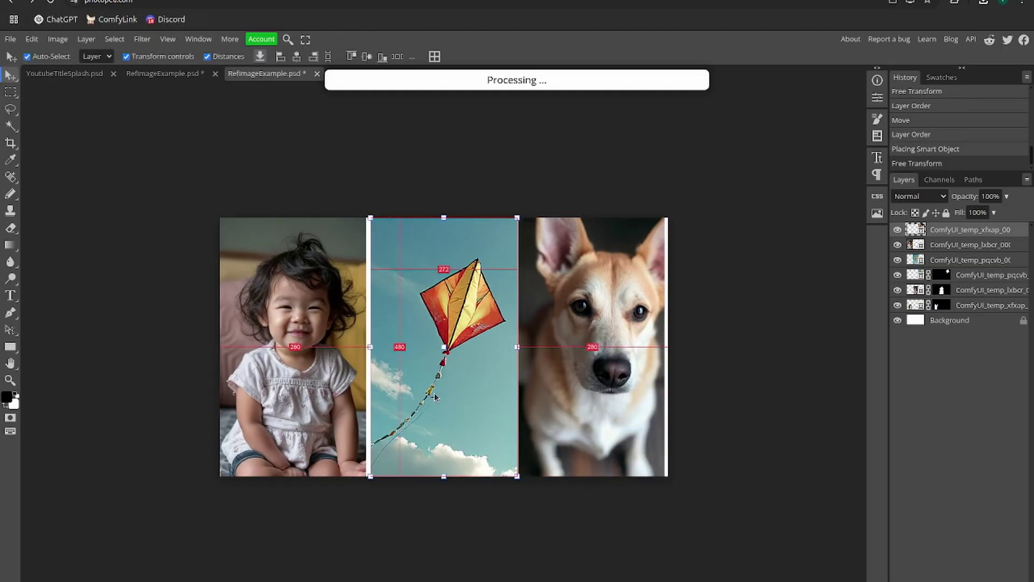
pyautogui.rightClick(449, 404)
pyautogui.click(475, 461)
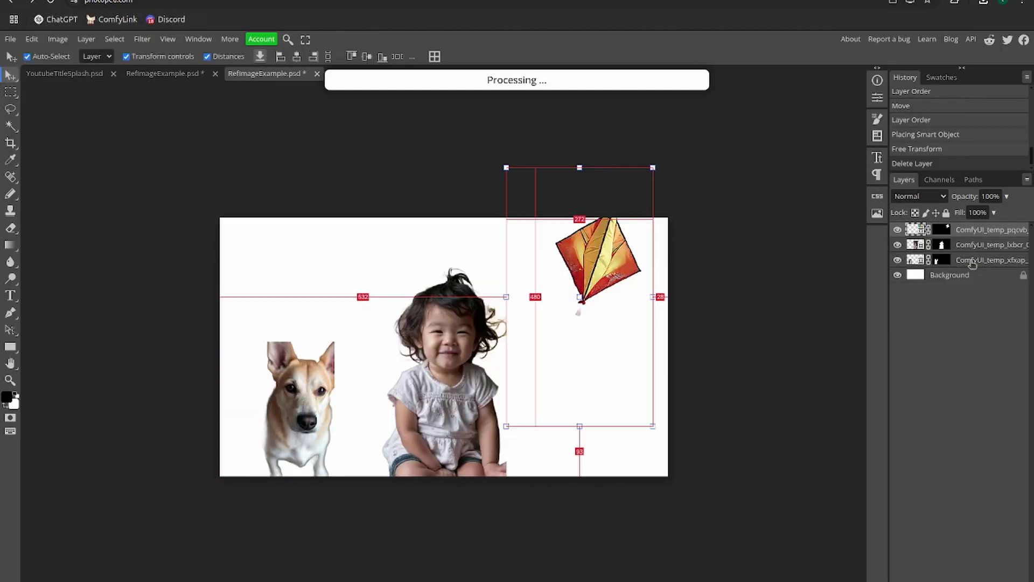
# - Scale the dog cutout down to 43.28% and position it at X 153 px, Y 376 px along the canvas's lower edge
pyautogui.click(705, 317)
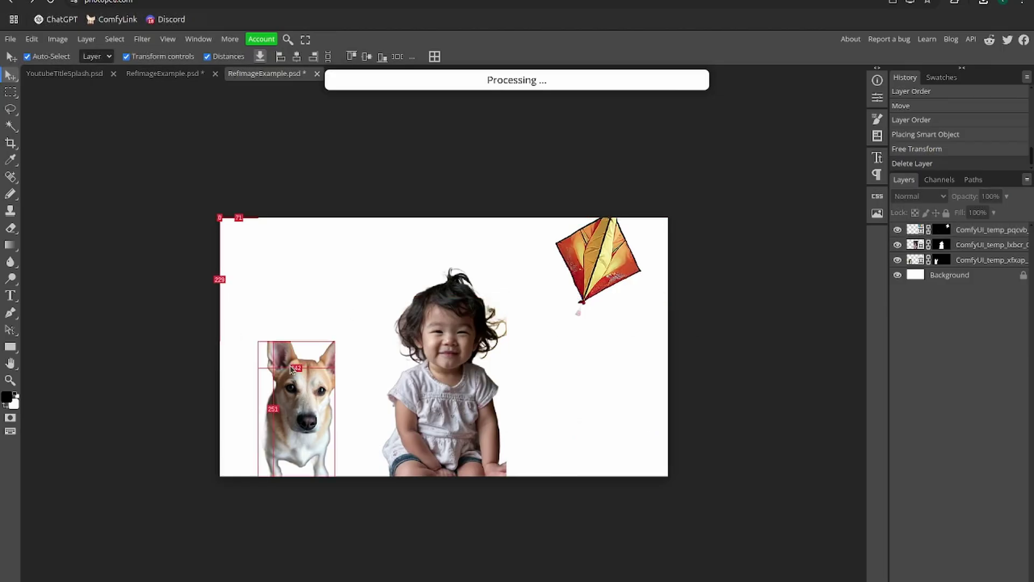
pyautogui.click(292, 369)
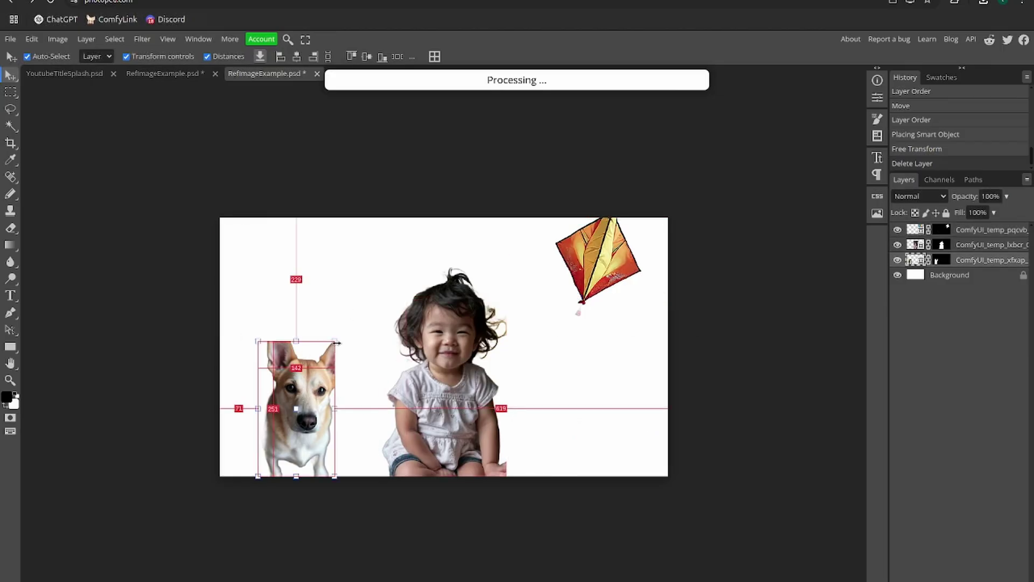
pyautogui.moveTo(334, 339); pyautogui.dragTo(321, 364)
pyautogui.moveTo(295, 427); pyautogui.dragTo(309, 427)
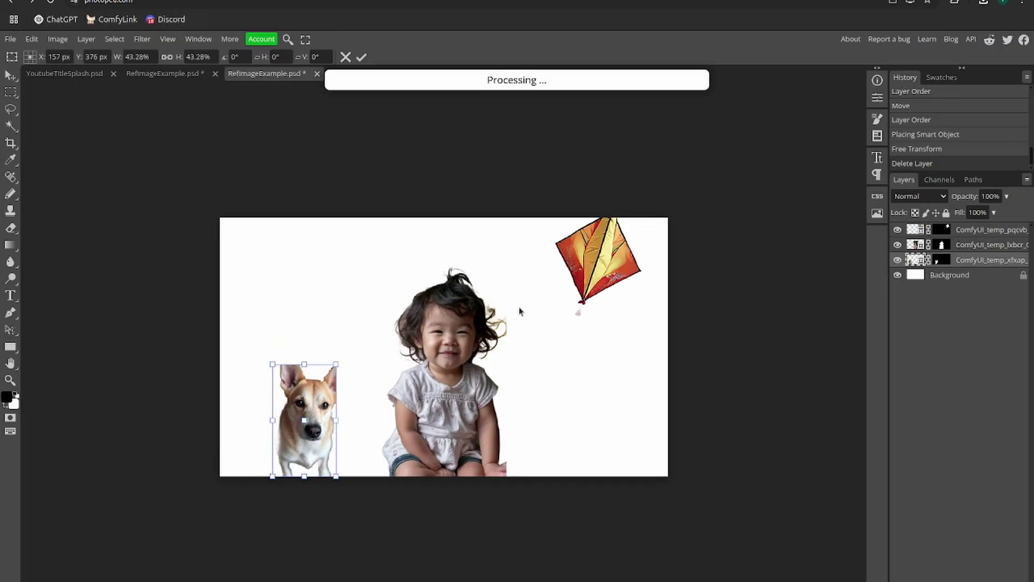
pyautogui.press('Left')
pyautogui.press('Left')
pyautogui.press('Left')
pyautogui.press('Left')
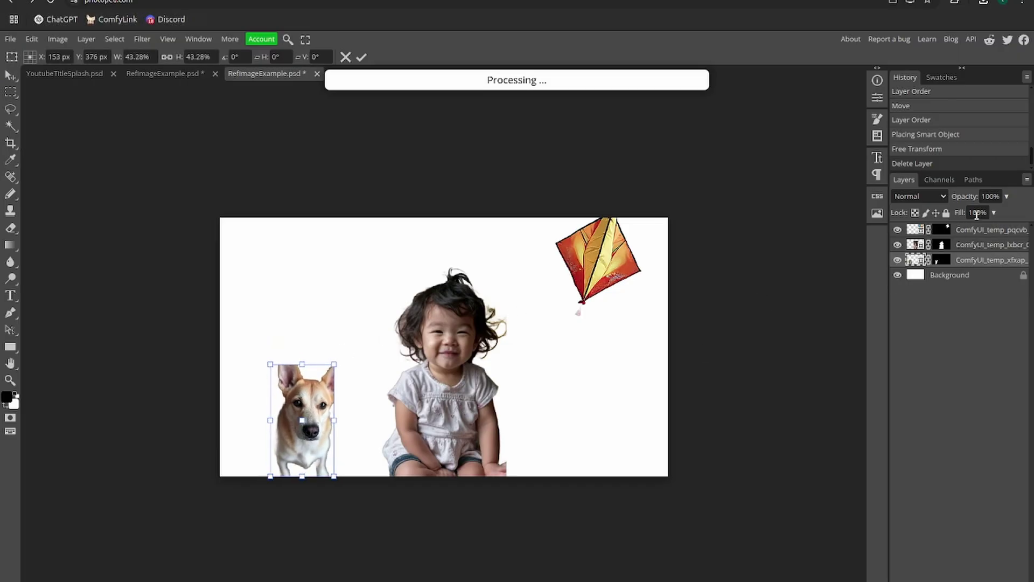
pyautogui.click(447, 373)
# - Shift the kite cutout slightly down and toward the girl, and export the composition as a PNG
pyautogui.moveTo(625, 258); pyautogui.dragTo(603, 274)
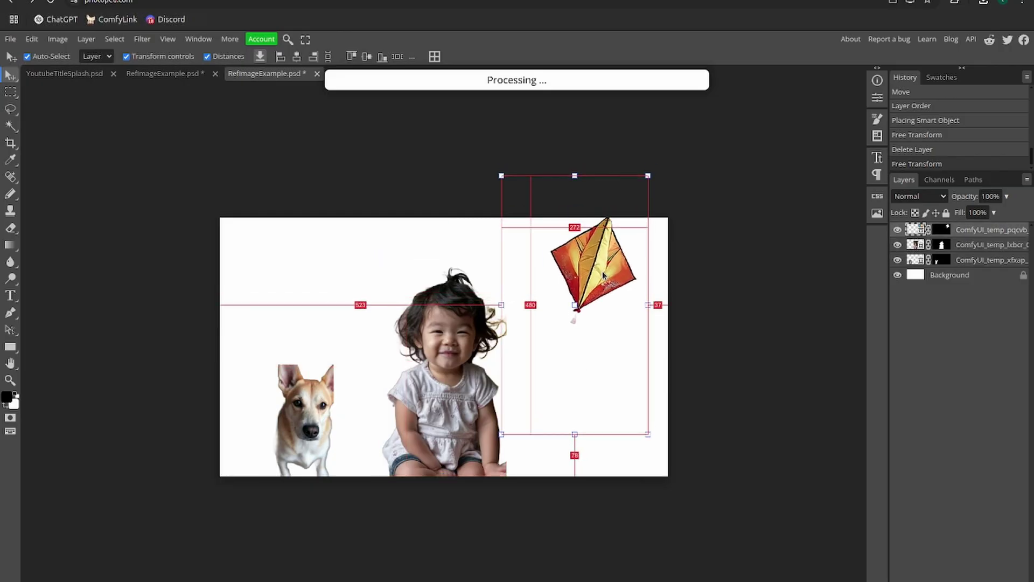
pyautogui.click(9, 39)
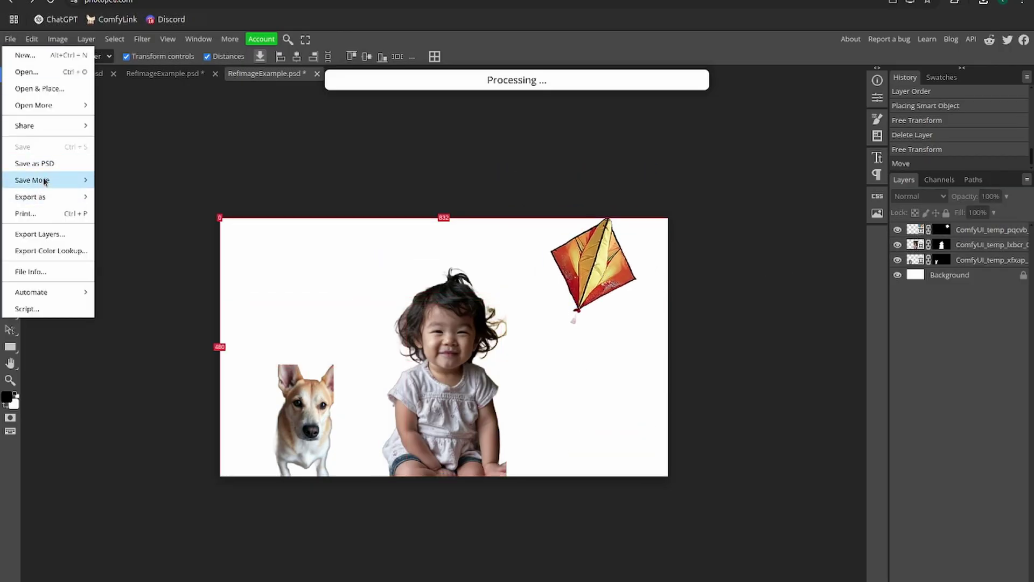
pyautogui.moveTo(45, 181)
pyautogui.click(113, 198)
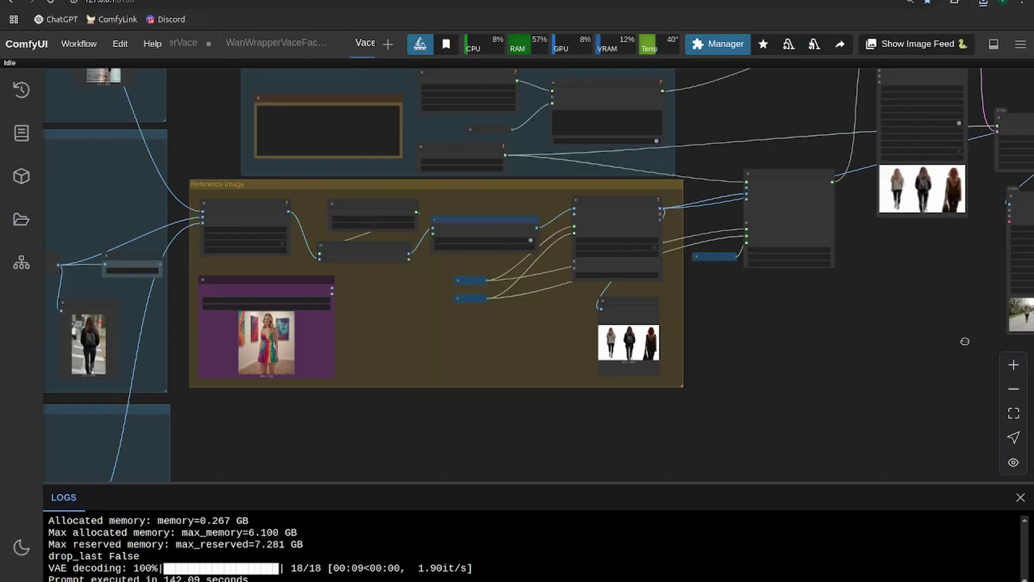
# - Return to ComfyUI and look through the workflow from the image prompts past the Reference Image group to the comparison nodes
pyautogui.moveTo(175, 338); pyautogui.dragTo(814, 302)
pyautogui.scroll(5, 175, 271)
pyautogui.moveTo(214, 192); pyautogui.dragTo(208, 377)
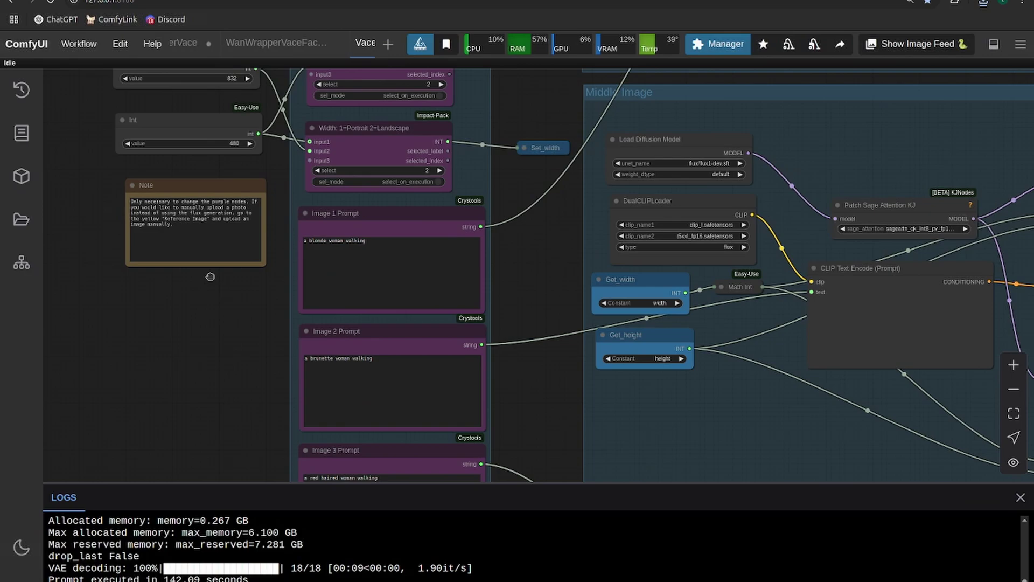
pyautogui.moveTo(617, 339); pyautogui.dragTo(226, 219)
pyautogui.scroll(-3, 597, 299)
pyautogui.moveTo(986, 411); pyautogui.dragTo(135, 264)
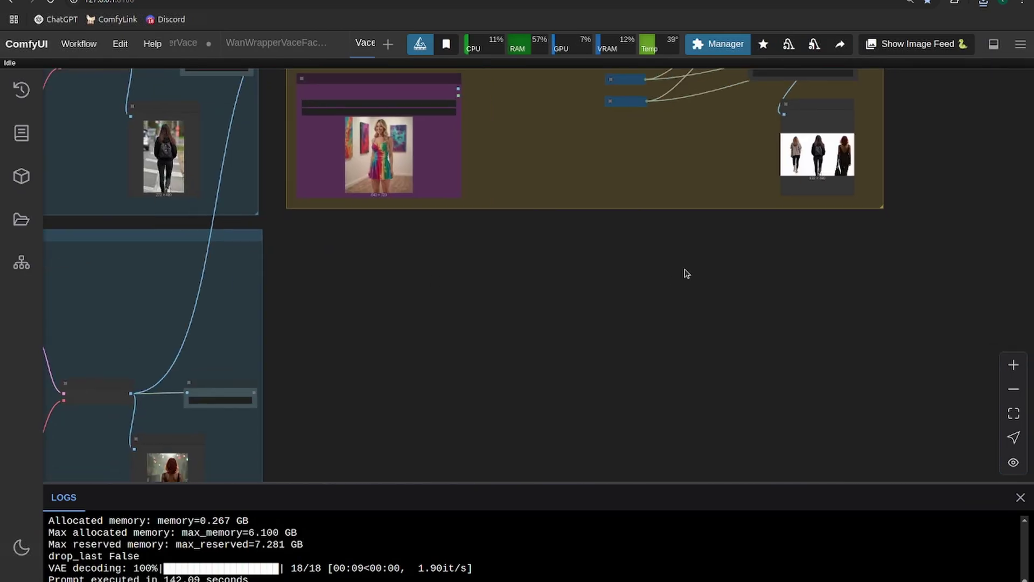
pyautogui.moveTo(1018, 221); pyautogui.dragTo(191, 407)
pyautogui.scroll(-4, 547, 294)
pyautogui.scroll(6, 579, 306)
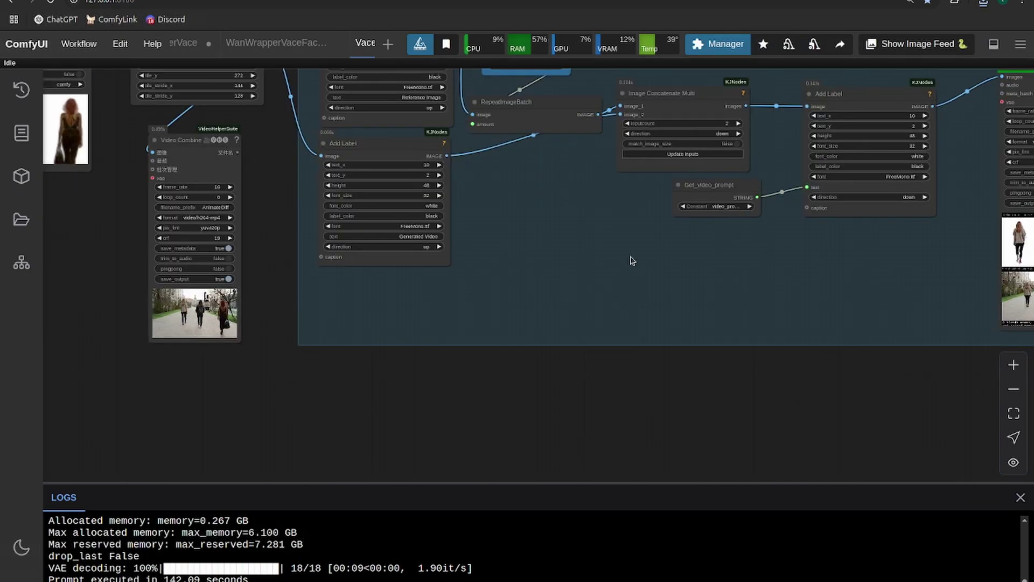
# - Move the manual upload node closer to Resize Image and connect its IMAGE output to the Resize Image node's image input
pyautogui.moveTo(630, 259); pyautogui.dragTo(344, 349)
pyautogui.scroll(-2, 371, 408)
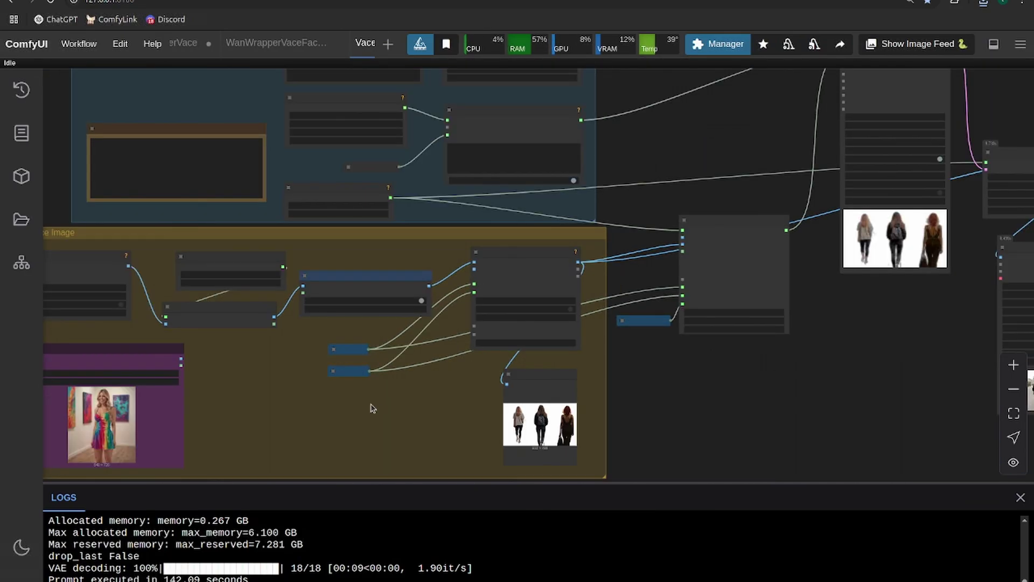
pyautogui.scroll(3, 371, 407)
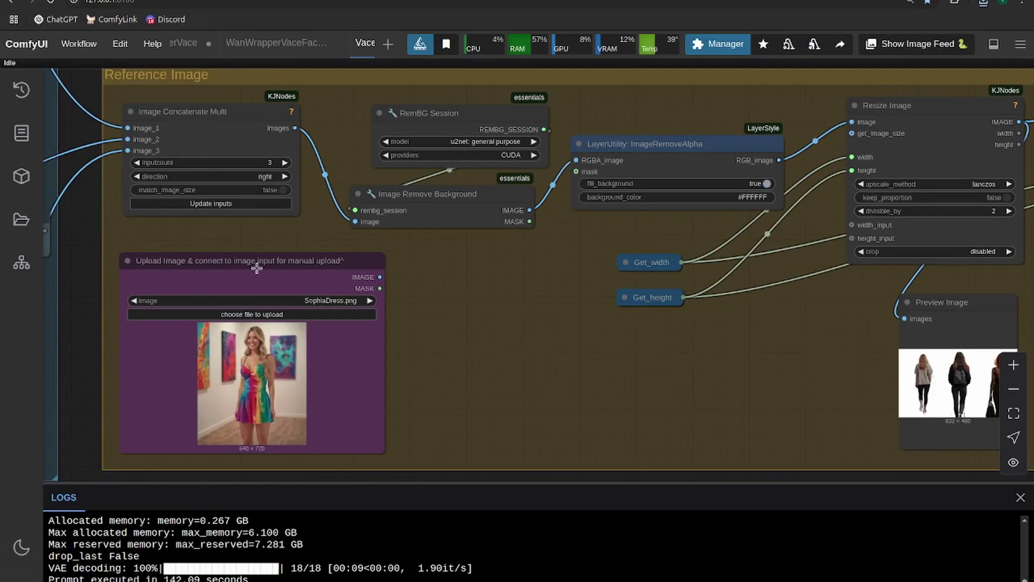
pyautogui.moveTo(256, 267); pyautogui.dragTo(484, 274)
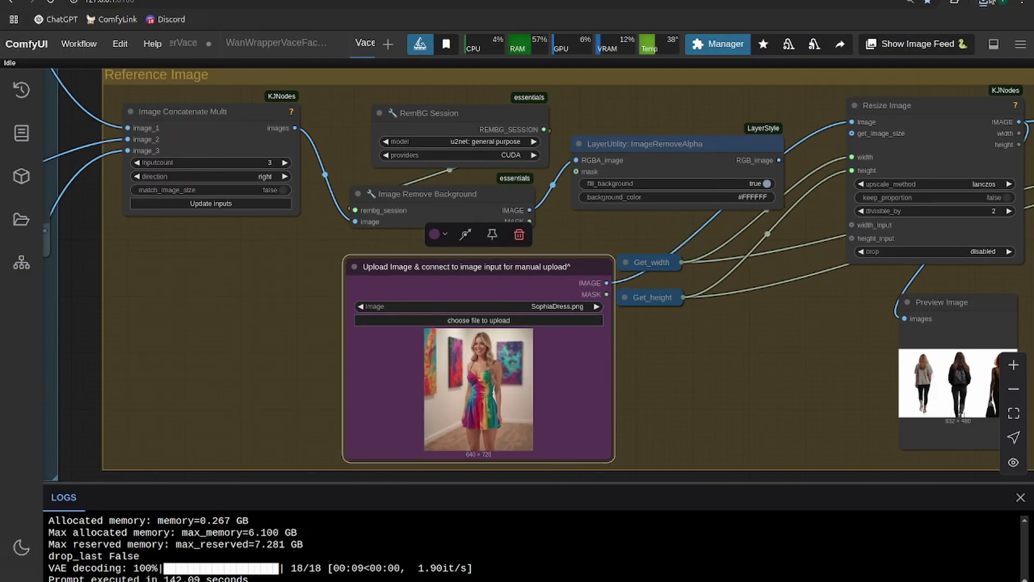
# - Load the exported RefImageExample.png into the manual upload node and check its preview
pyautogui.click(987, 3)
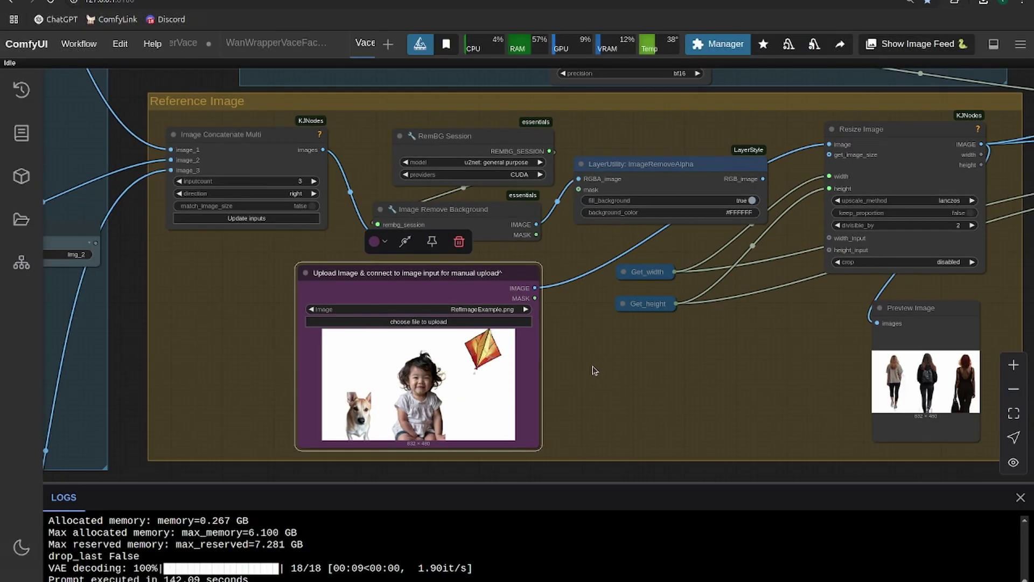
pyautogui.scroll(1, 457, 407)
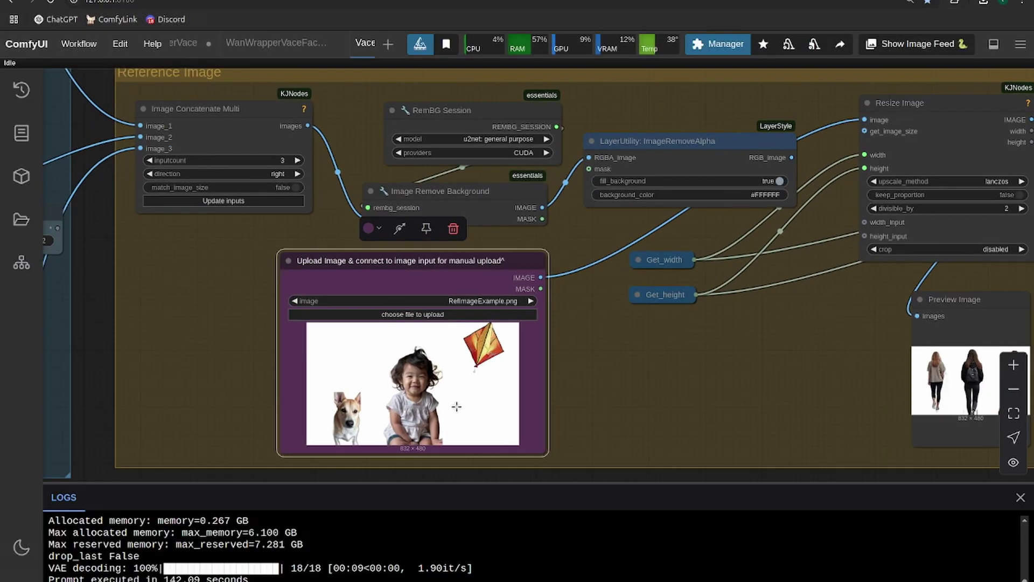
pyautogui.scroll(4, 628, 407)
pyautogui.moveTo(623, 409); pyautogui.dragTo(775, 318)
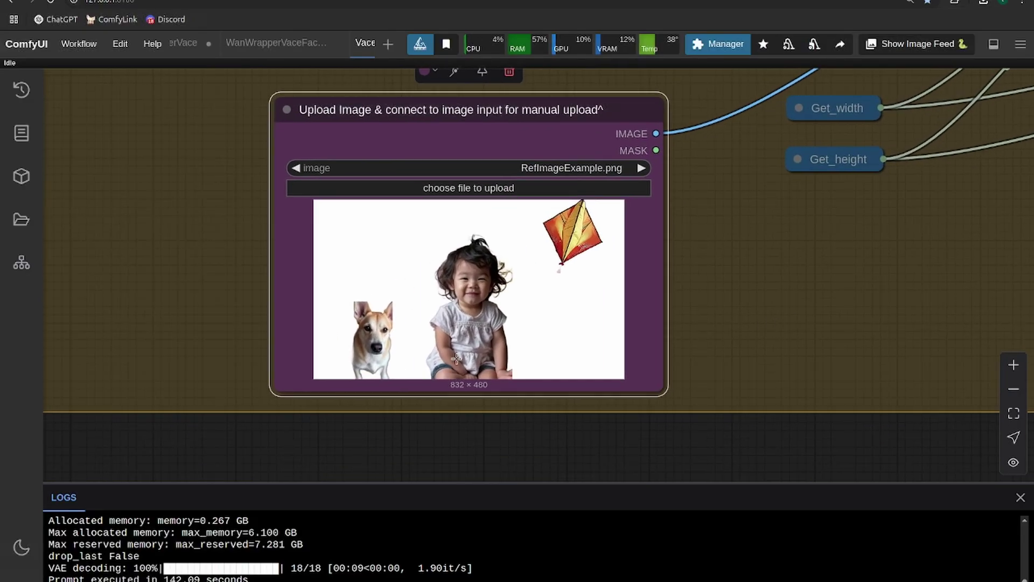
# - Look over the Resize Image node, its connections and the preview in the Reference Image group
pyautogui.scroll(-5, 456, 357)
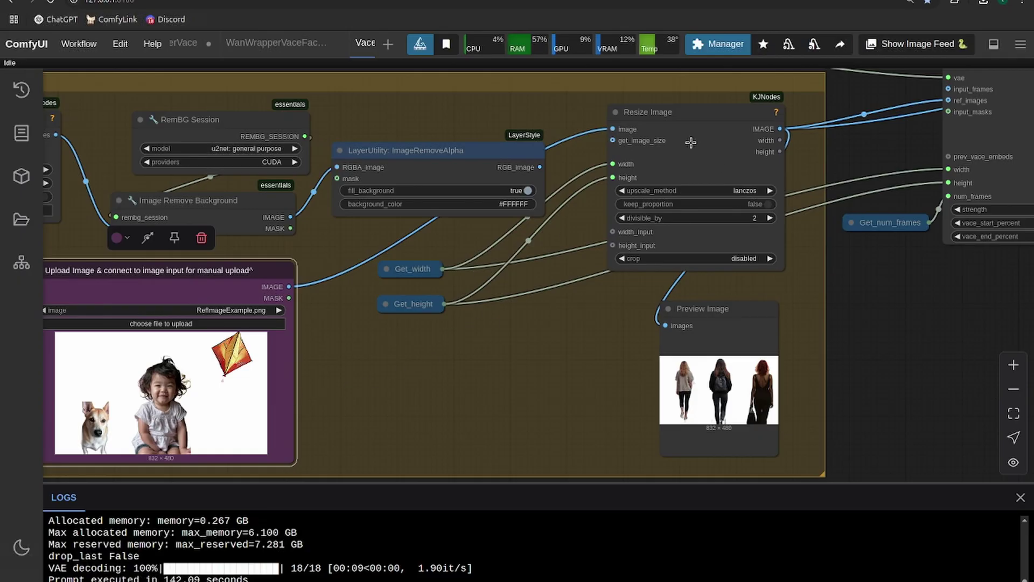
pyautogui.click(695, 118)
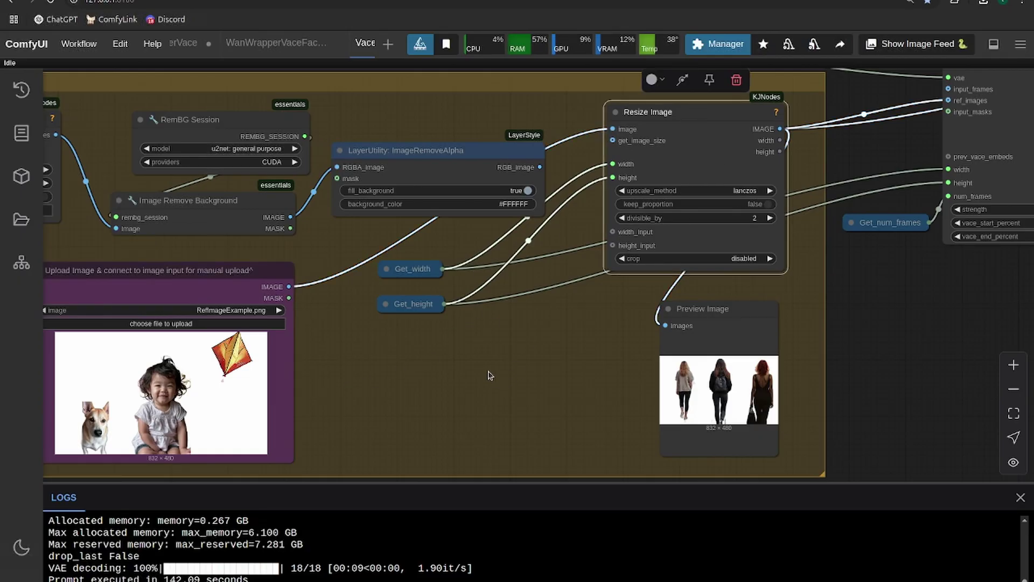
pyautogui.scroll(-5, 489, 371)
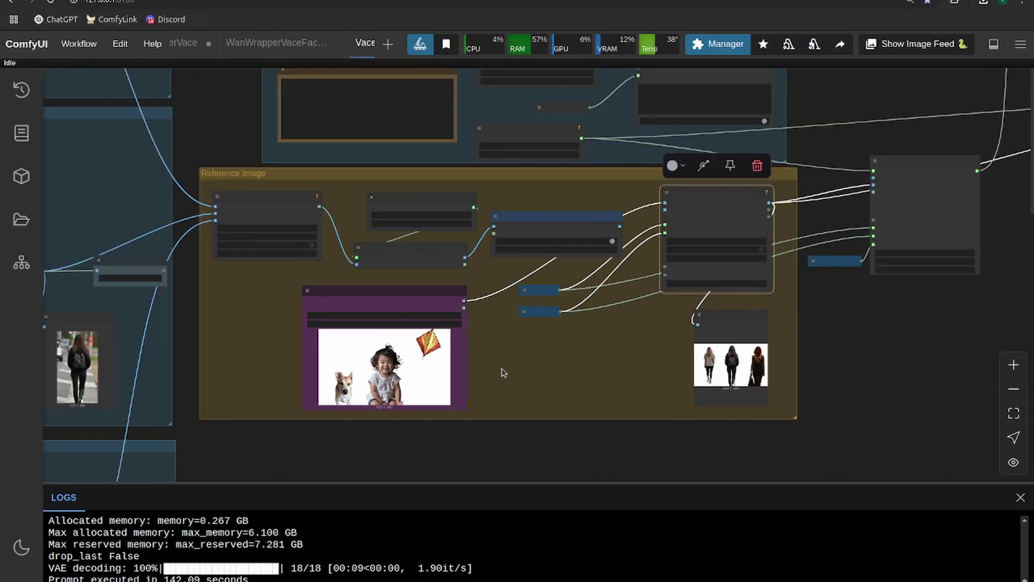
pyautogui.scroll(5, 503, 373)
pyautogui.scroll(-5, 664, 305)
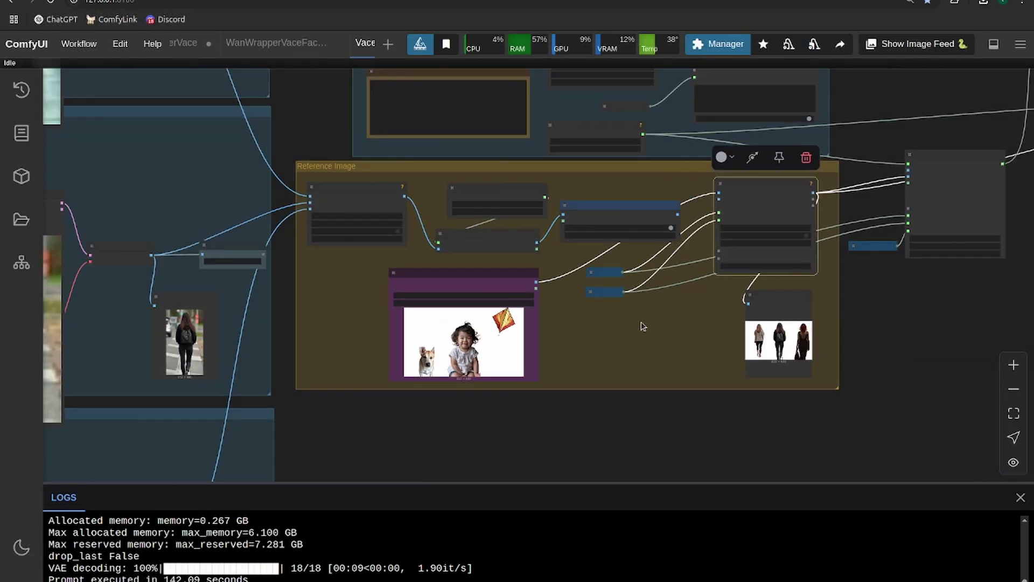
pyautogui.scroll(5, 595, 320)
pyautogui.scroll(-5, 631, 315)
pyautogui.scroll(-4, 439, 344)
# - Set the Height and Width selectors in Workflow Inputs to 1 for portrait orientation
pyautogui.moveTo(621, 360); pyautogui.dragTo(931, 364)
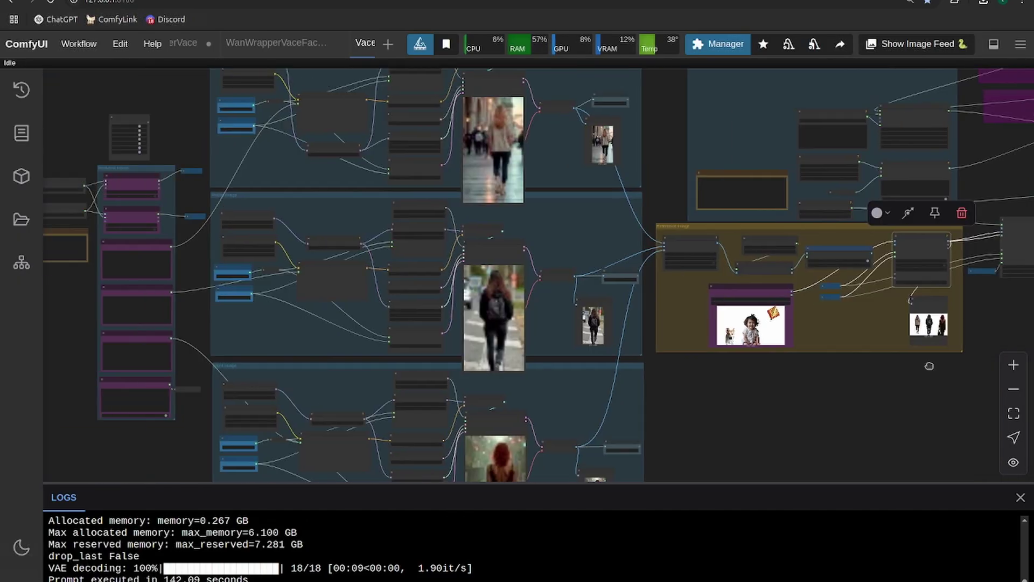
pyautogui.scroll(-4, 930, 365)
pyautogui.scroll(15, 328, 372)
pyautogui.moveTo(421, 190); pyautogui.dragTo(339, 436)
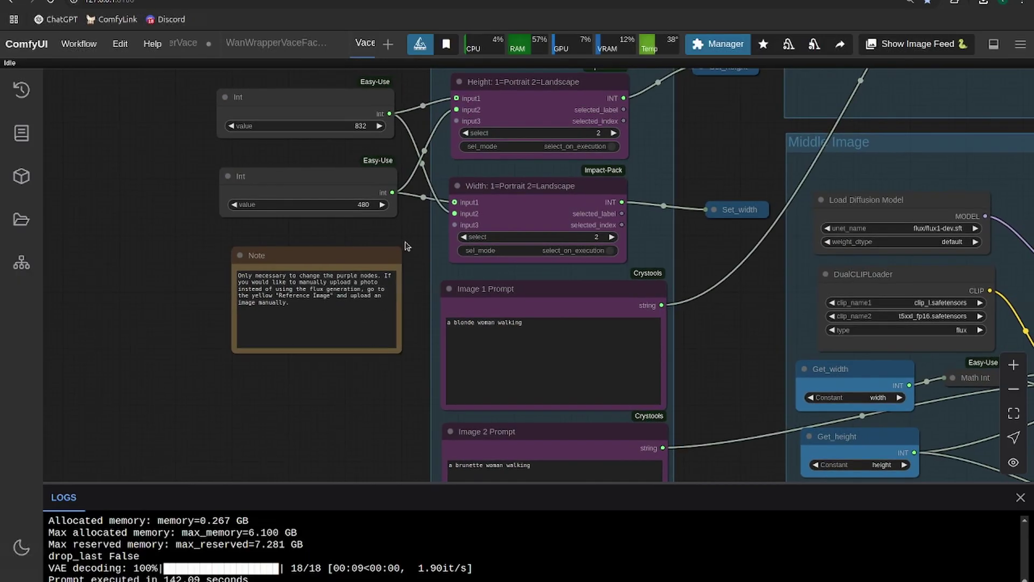
pyautogui.moveTo(394, 244); pyautogui.dragTo(339, 301)
pyautogui.scroll(1, 500, 202)
pyautogui.click(530, 188)
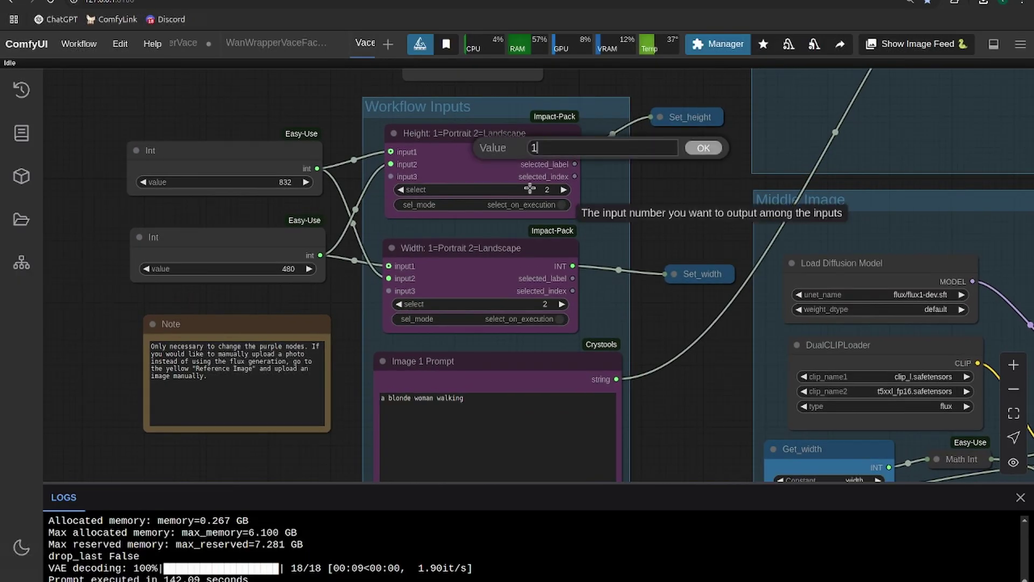
pyautogui.write('1')
pyautogui.press('Return')
pyautogui.click(541, 303)
pyautogui.write('1')
pyautogui.press('Return')
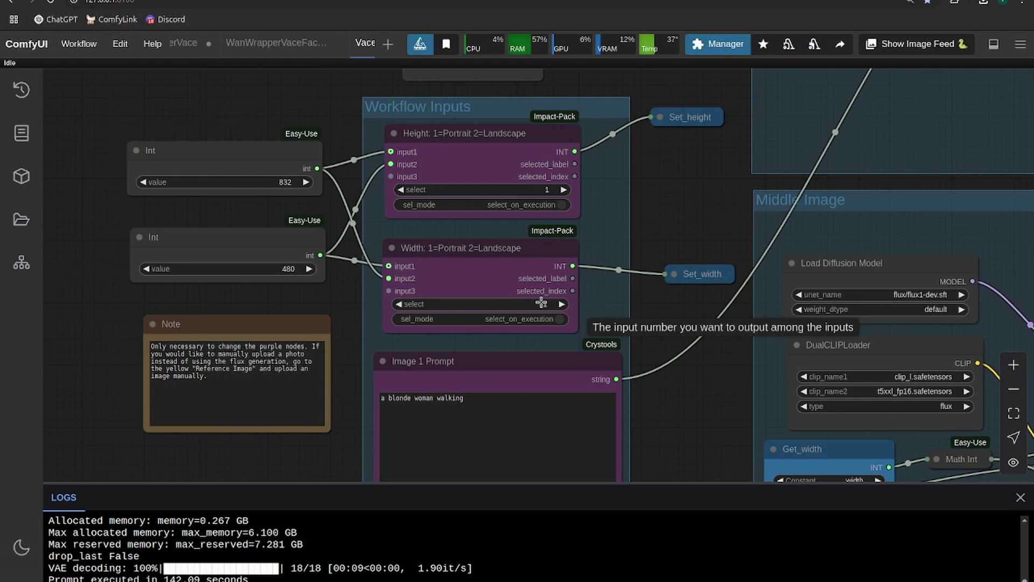
# - Set the Width selector back to 2 for landscape orientation
pyautogui.click(542, 303)
pyautogui.write('2')
pyautogui.press('Return')
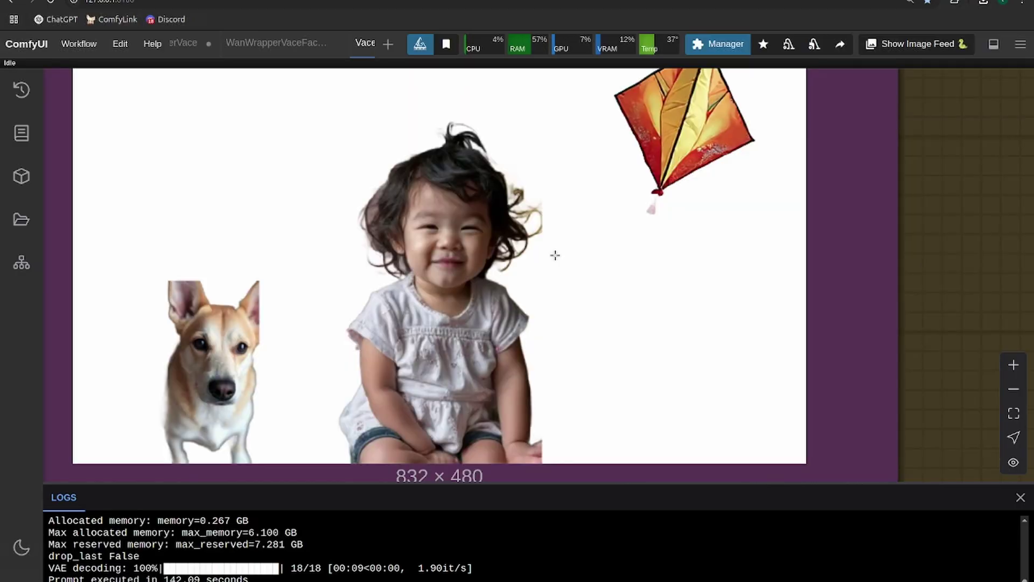
# - Rewrite the Video Generation Prompt to describe a little girl sitting with her dog and flying a kite, and queue the workflow
pyautogui.scroll(-10, 554, 255)
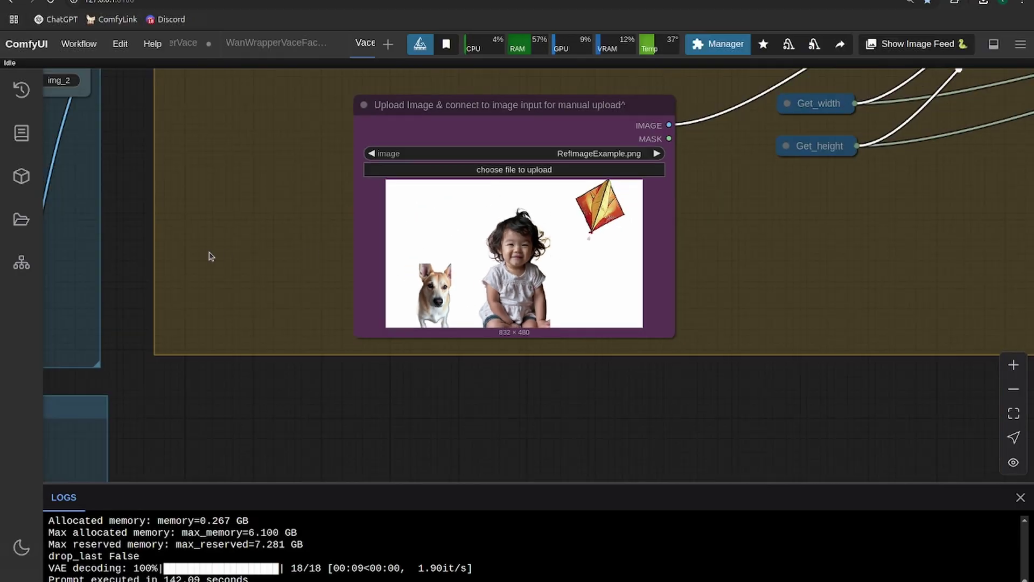
pyautogui.moveTo(209, 257); pyautogui.dragTo(916, 220)
pyautogui.scroll(-11, 484, 288)
pyautogui.moveTo(458, 339); pyautogui.dragTo(1011, 309)
pyautogui.scroll(6, 485, 347)
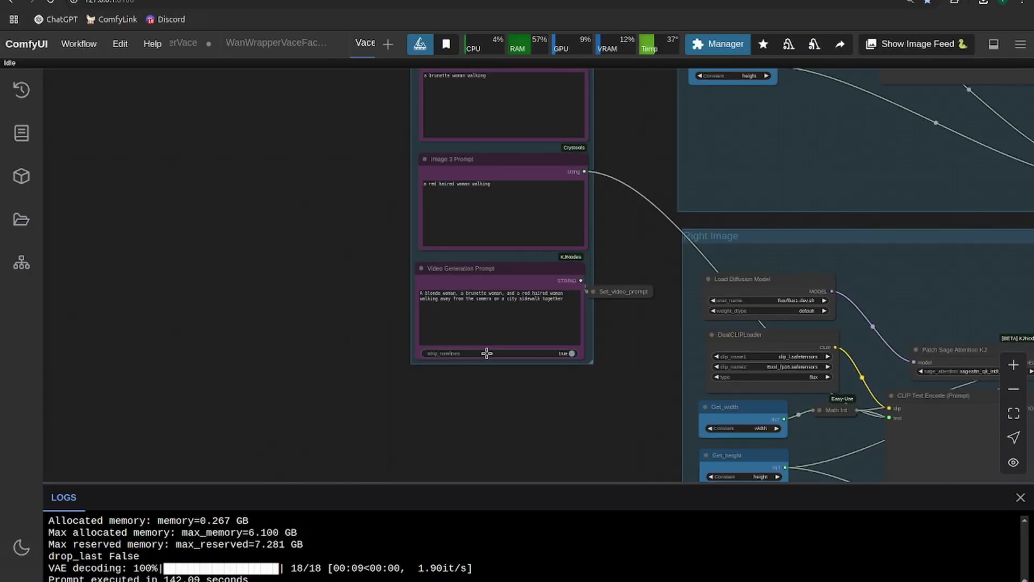
pyautogui.click(506, 255)
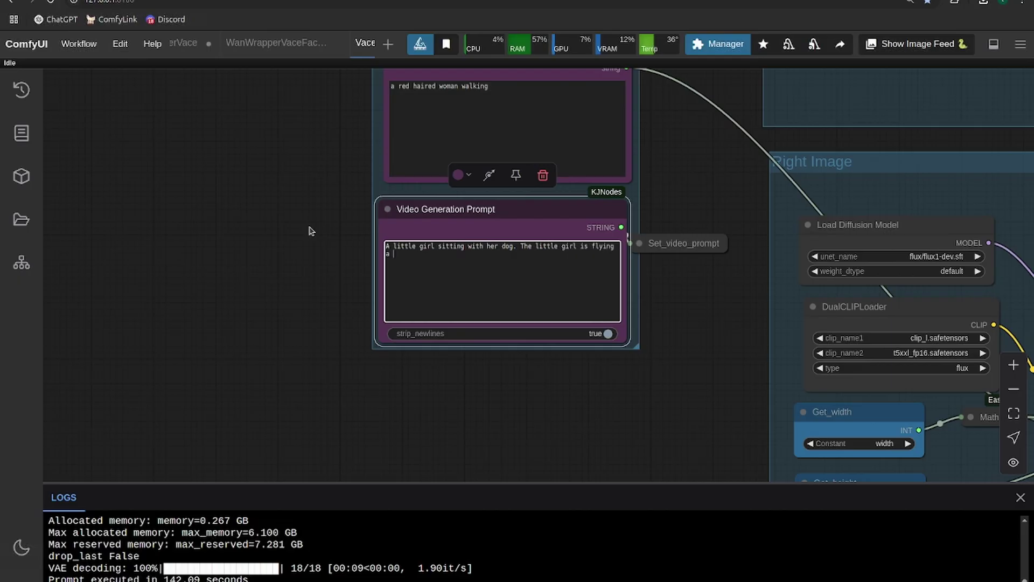
pyautogui.hotkey('ctrl', 'Return')
# - Follow the sampling progress and examine the generated girl, dog and kite video in the Video Combine node
pyautogui.scroll(-7, 552, 376)
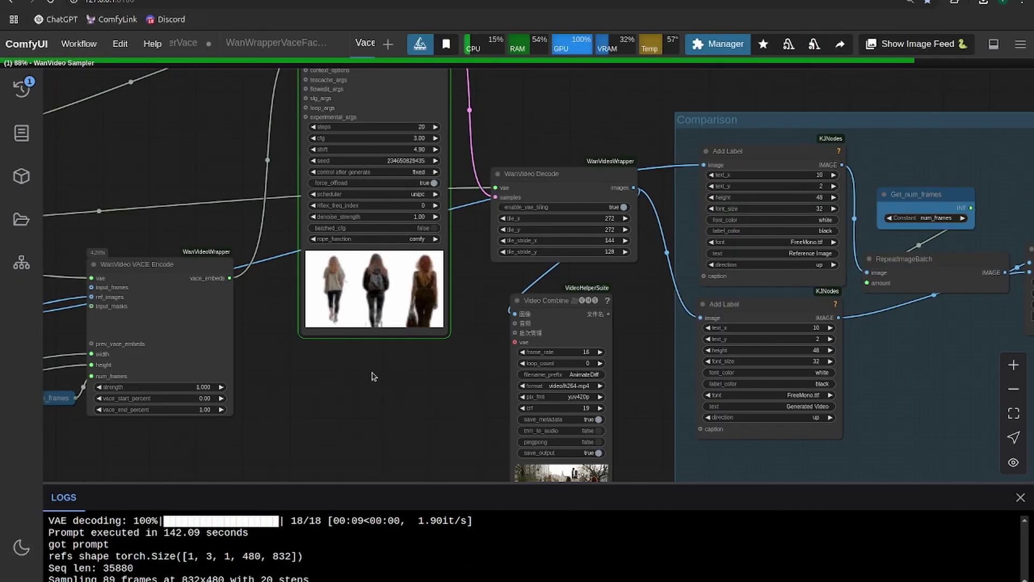
pyautogui.moveTo(376, 380); pyautogui.dragTo(407, 429)
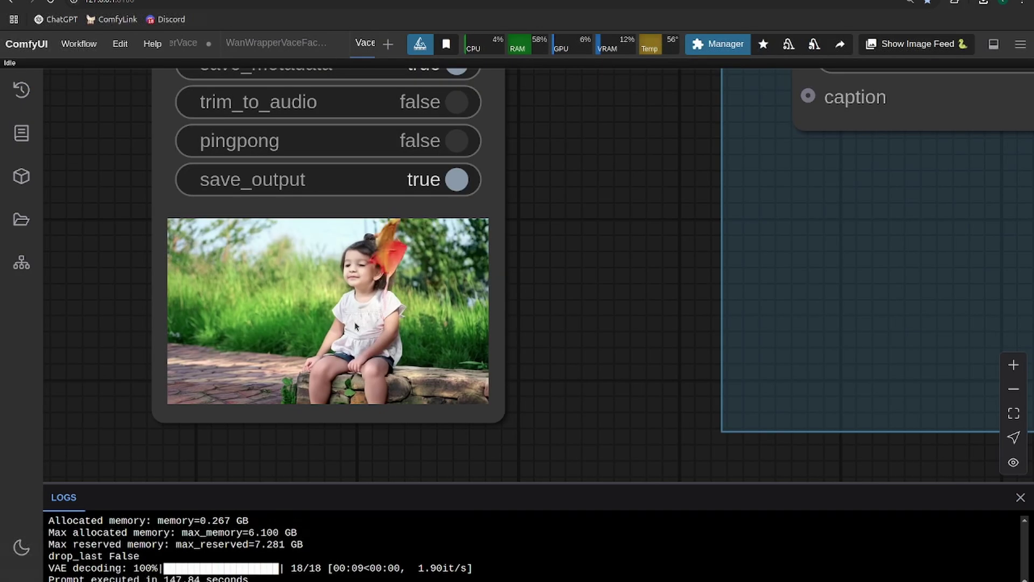
pyautogui.scroll(2, 380, 285)
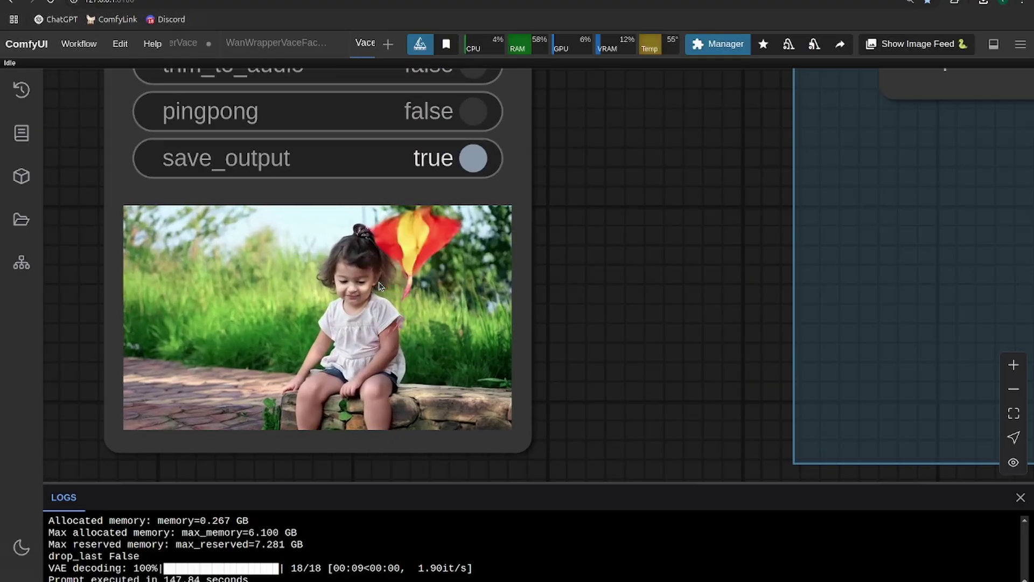
pyautogui.scroll(-1, 402, 283)
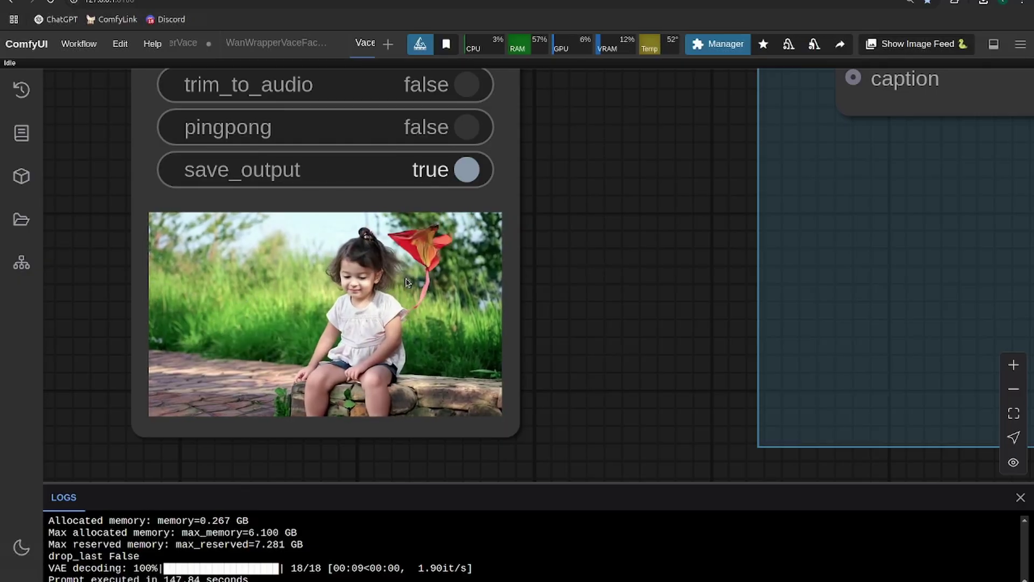
pyautogui.scroll(-2, 413, 278)
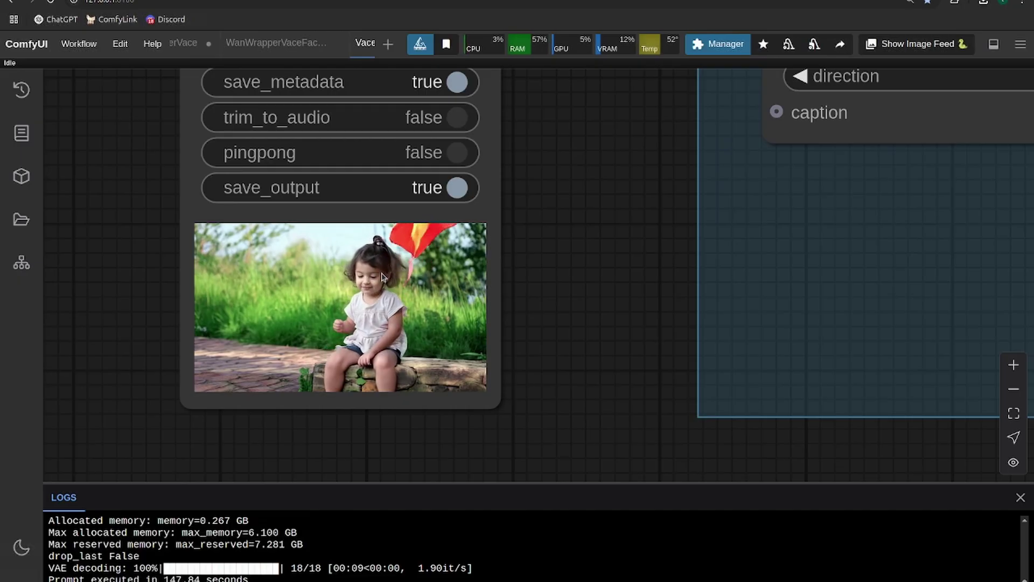
pyautogui.scroll(-1, 379, 275)
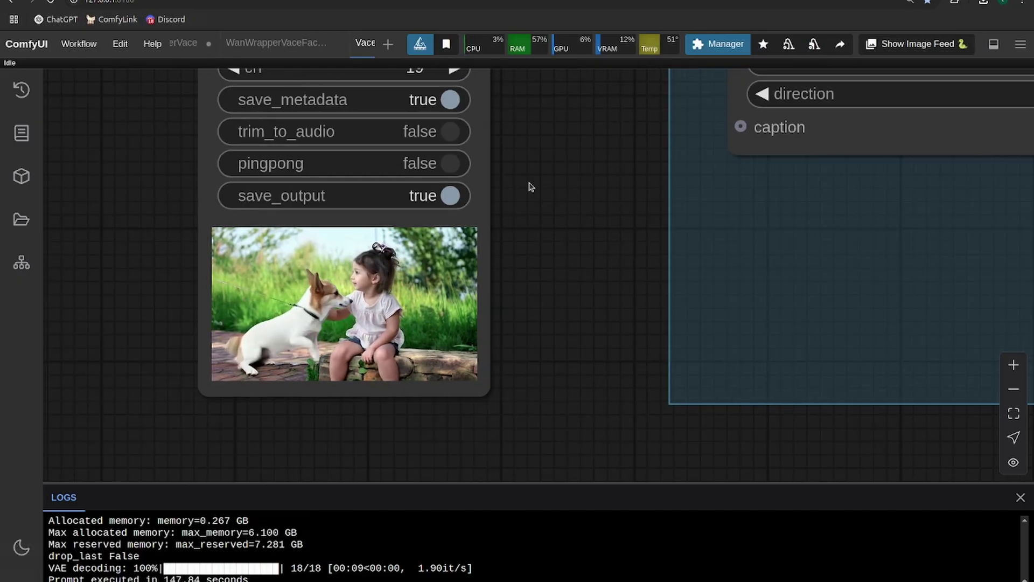
pyautogui.scroll(-3, 529, 186)
pyautogui.moveTo(462, 282); pyautogui.dragTo(506, 419)
pyautogui.scroll(-3, 505, 419)
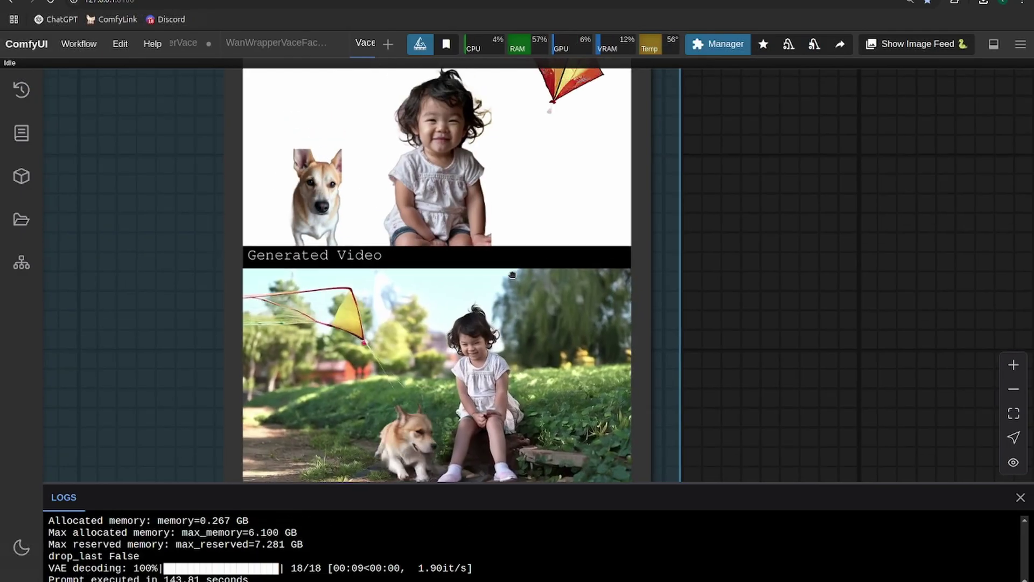
# - Examine the video from the new run and its prompt caption up close in the Comparison output
pyautogui.scroll(3, 437, 352)
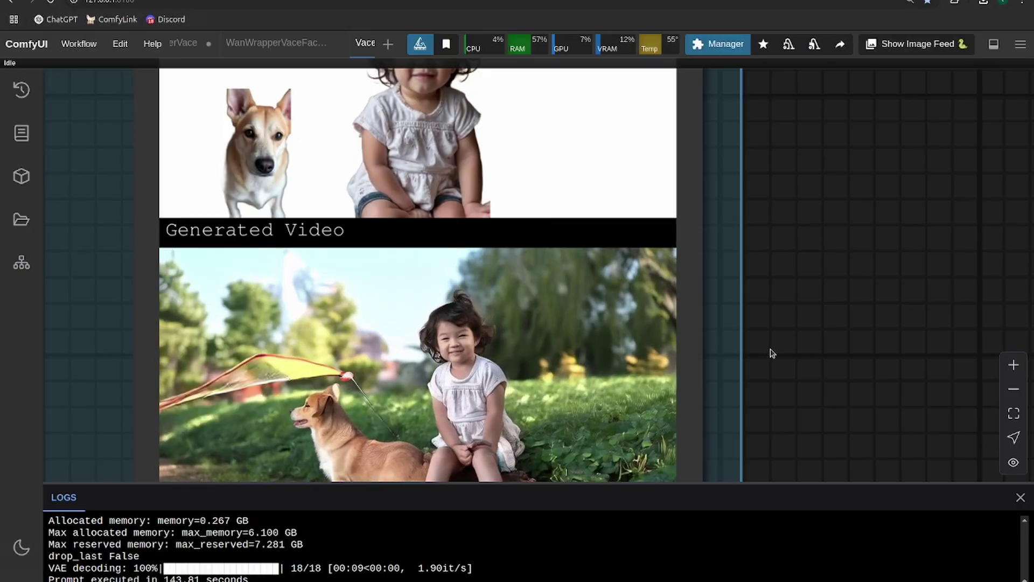
pyautogui.moveTo(768, 351); pyautogui.dragTo(854, 273)
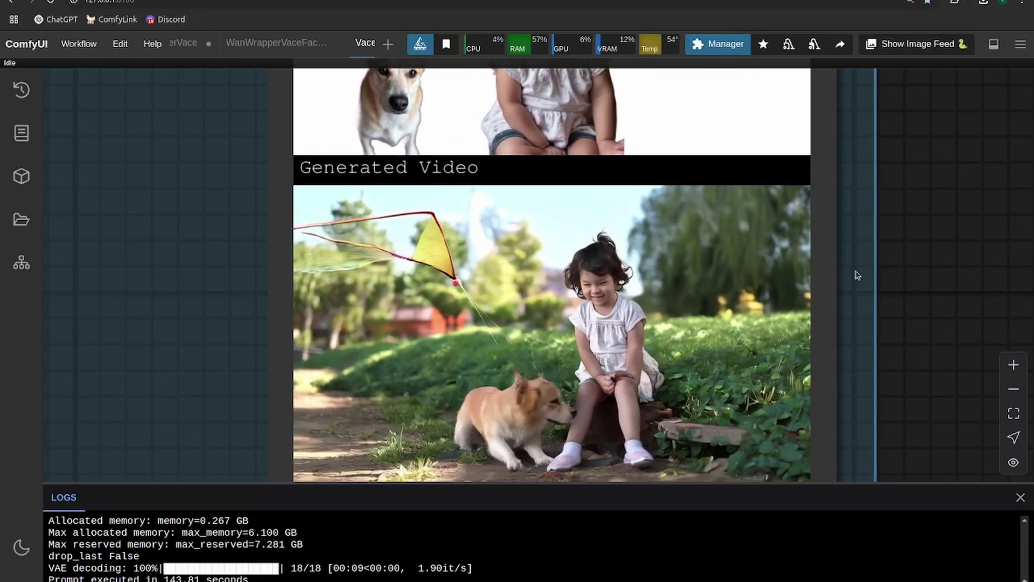
pyautogui.moveTo(820, 225)
pyautogui.mouseDown()
pyautogui.moveTo(740, 435)
pyautogui.moveTo(813, 210)
pyautogui.mouseUp()
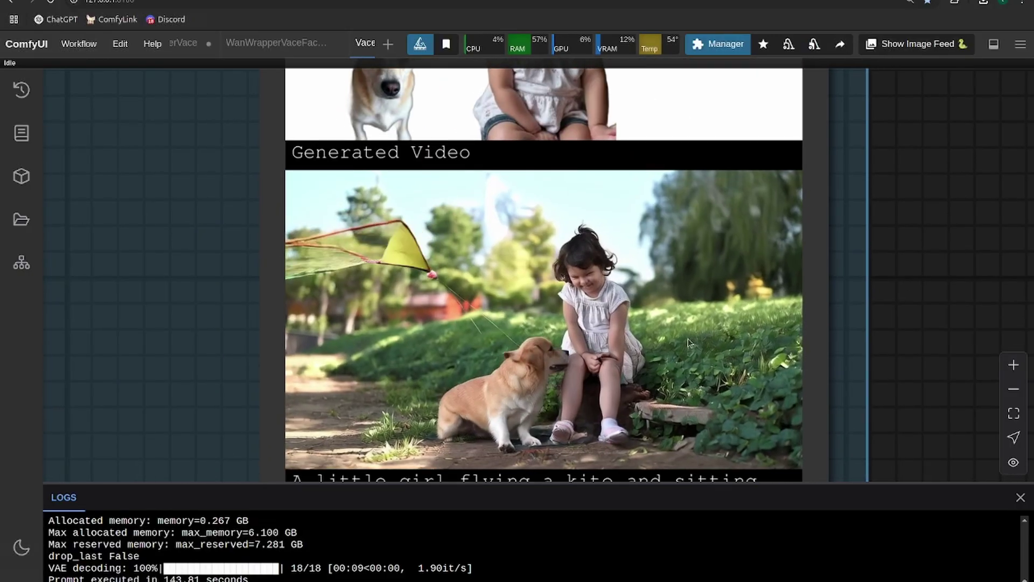
pyautogui.moveTo(904, 259); pyautogui.dragTo(886, 371)
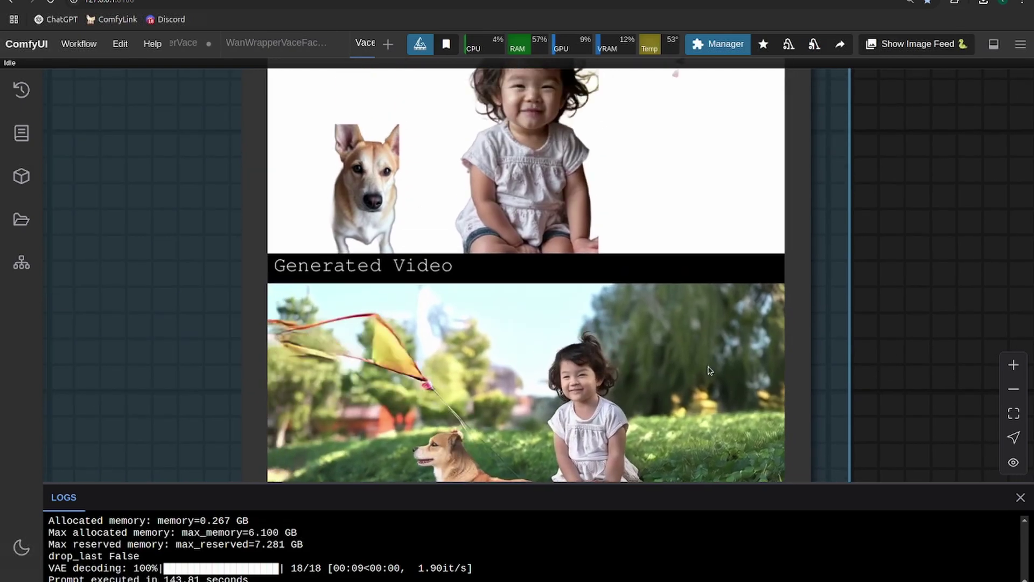
pyautogui.moveTo(709, 370); pyautogui.dragTo(711, 237)
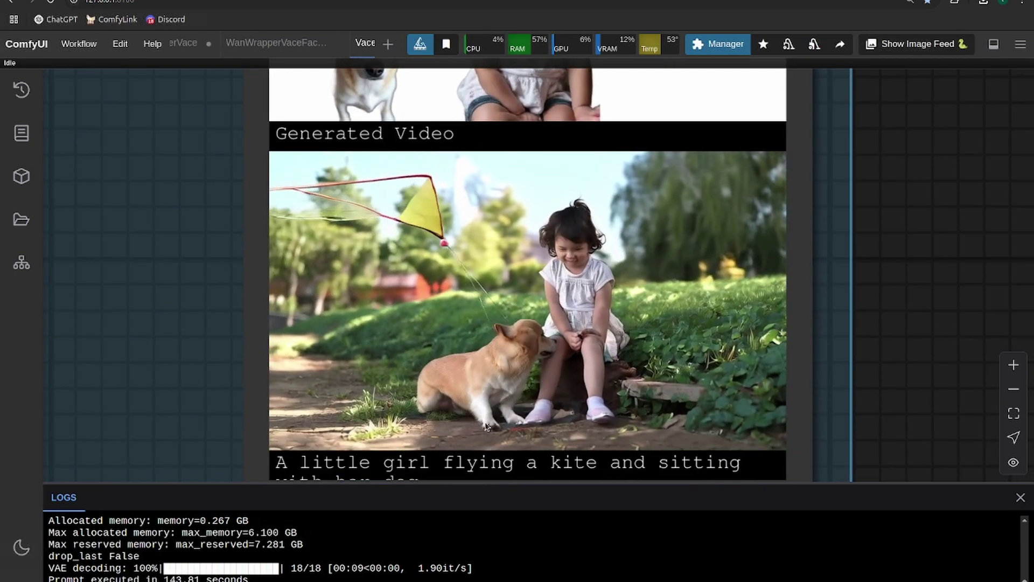
pyautogui.scroll(-3, 866, 163)
pyautogui.moveTo(868, 162); pyautogui.dragTo(731, 325)
pyautogui.scroll(-2, 730, 325)
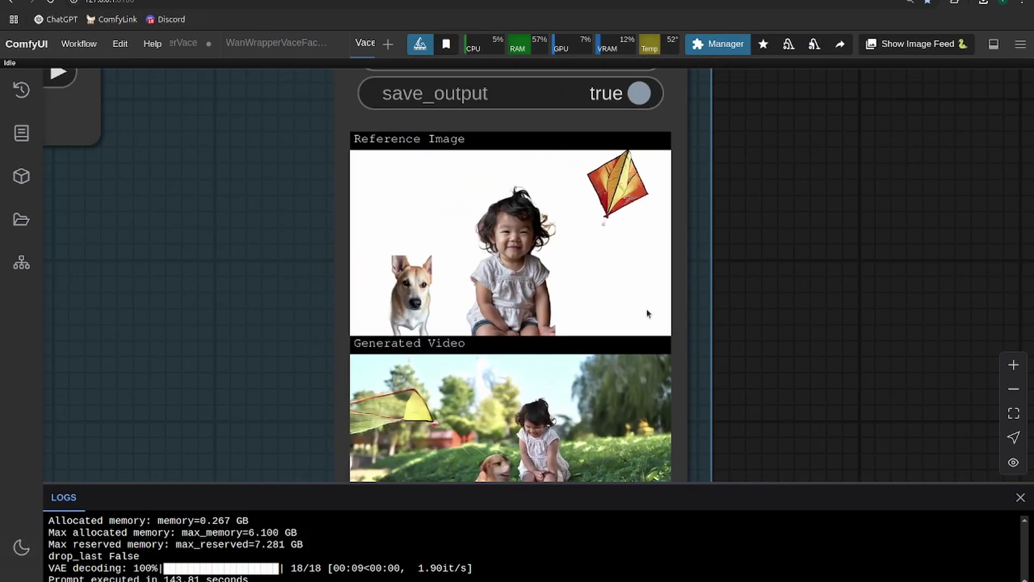
# - Compare the girl, dog and kite in the reference image with their appearance in the generated video
pyautogui.scroll(3, 646, 312)
pyautogui.moveTo(669, 312); pyautogui.dragTo(764, 243)
pyautogui.scroll(-5, 764, 242)
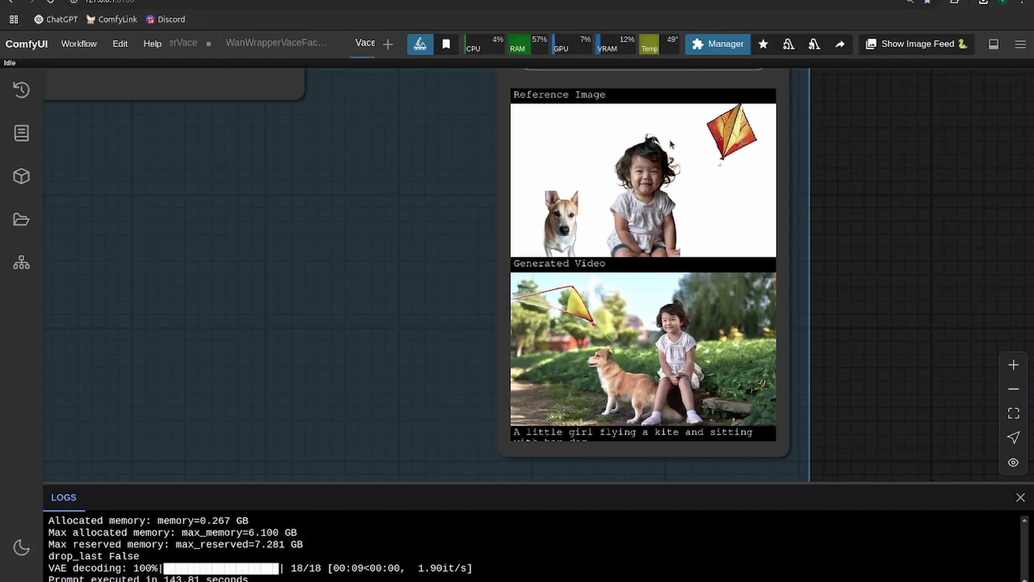
pyautogui.scroll(2, 679, 198)
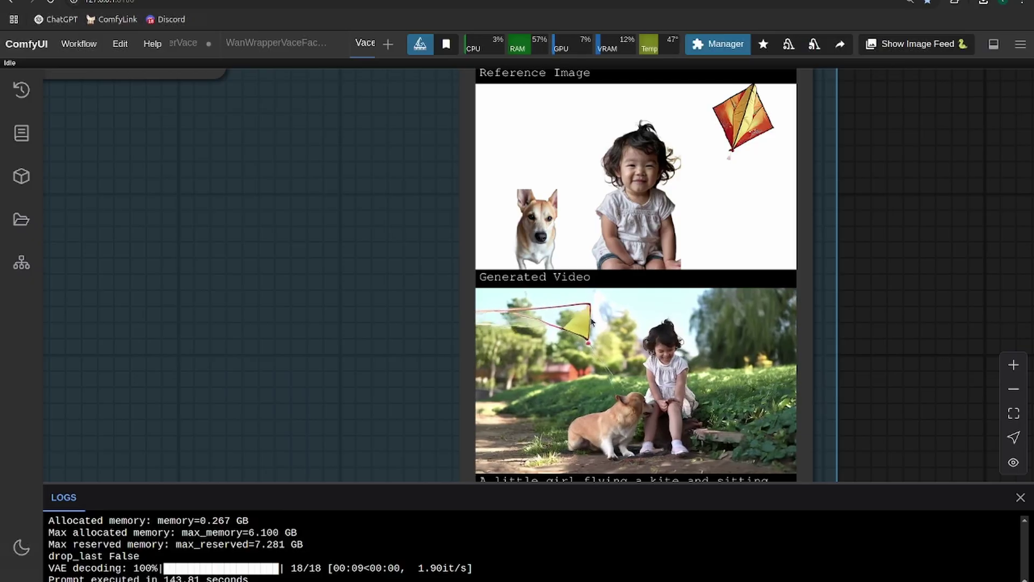
pyautogui.scroll(-2, 576, 345)
pyautogui.moveTo(448, 354); pyautogui.dragTo(401, 315)
pyautogui.scroll(-2, 399, 262)
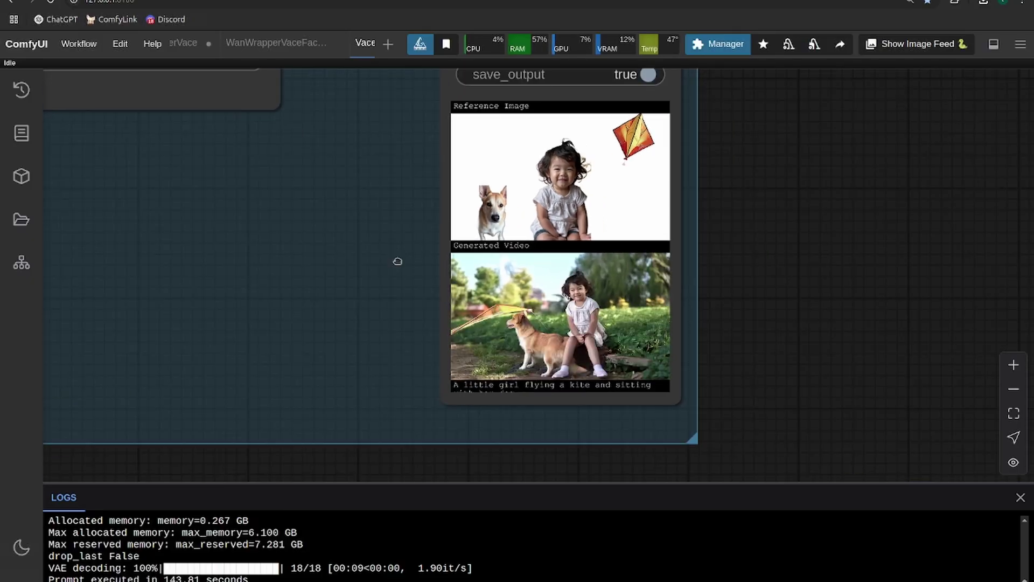
pyautogui.moveTo(397, 261); pyautogui.dragTo(298, 289)
pyautogui.scroll(3, 397, 255)
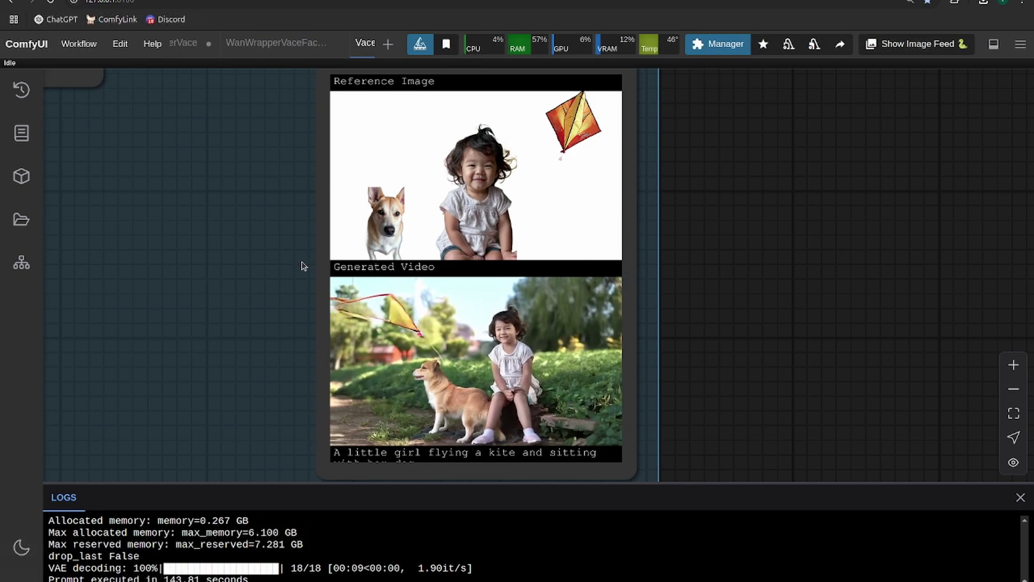
pyautogui.moveTo(303, 286); pyautogui.dragTo(279, 297)
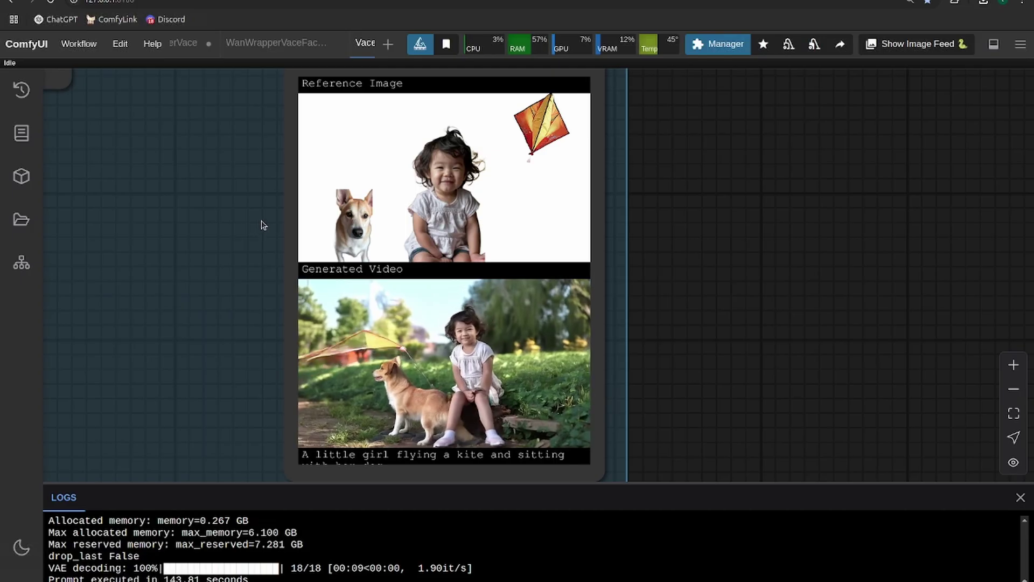
pyautogui.scroll(-1, 288, 212)
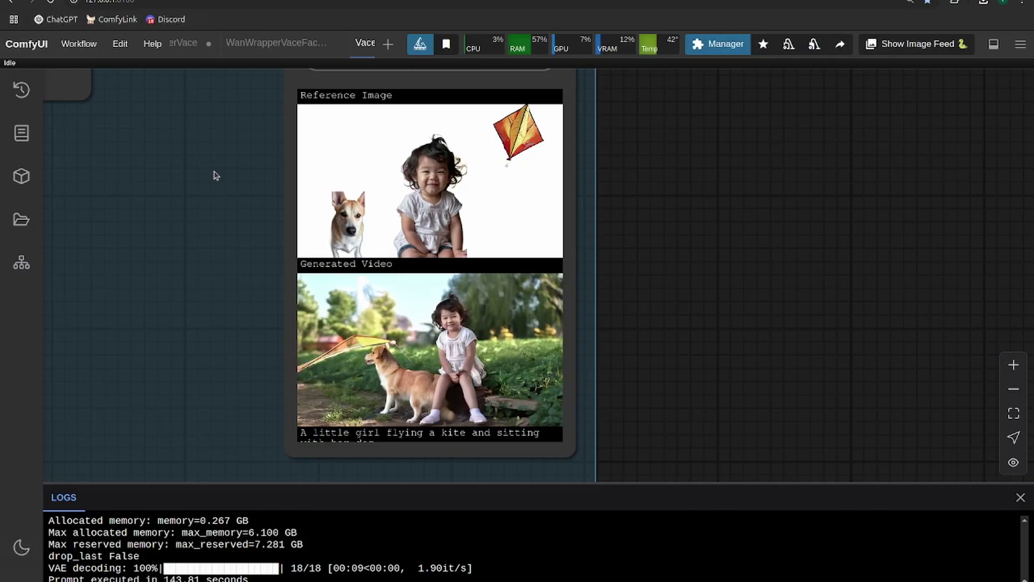
pyautogui.moveTo(247, 276); pyautogui.dragTo(189, 239)
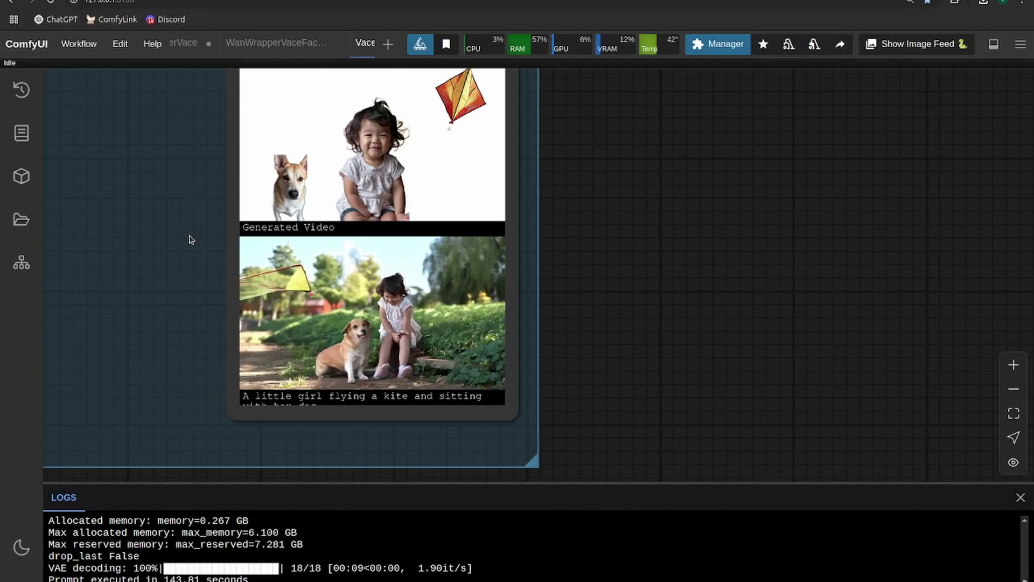